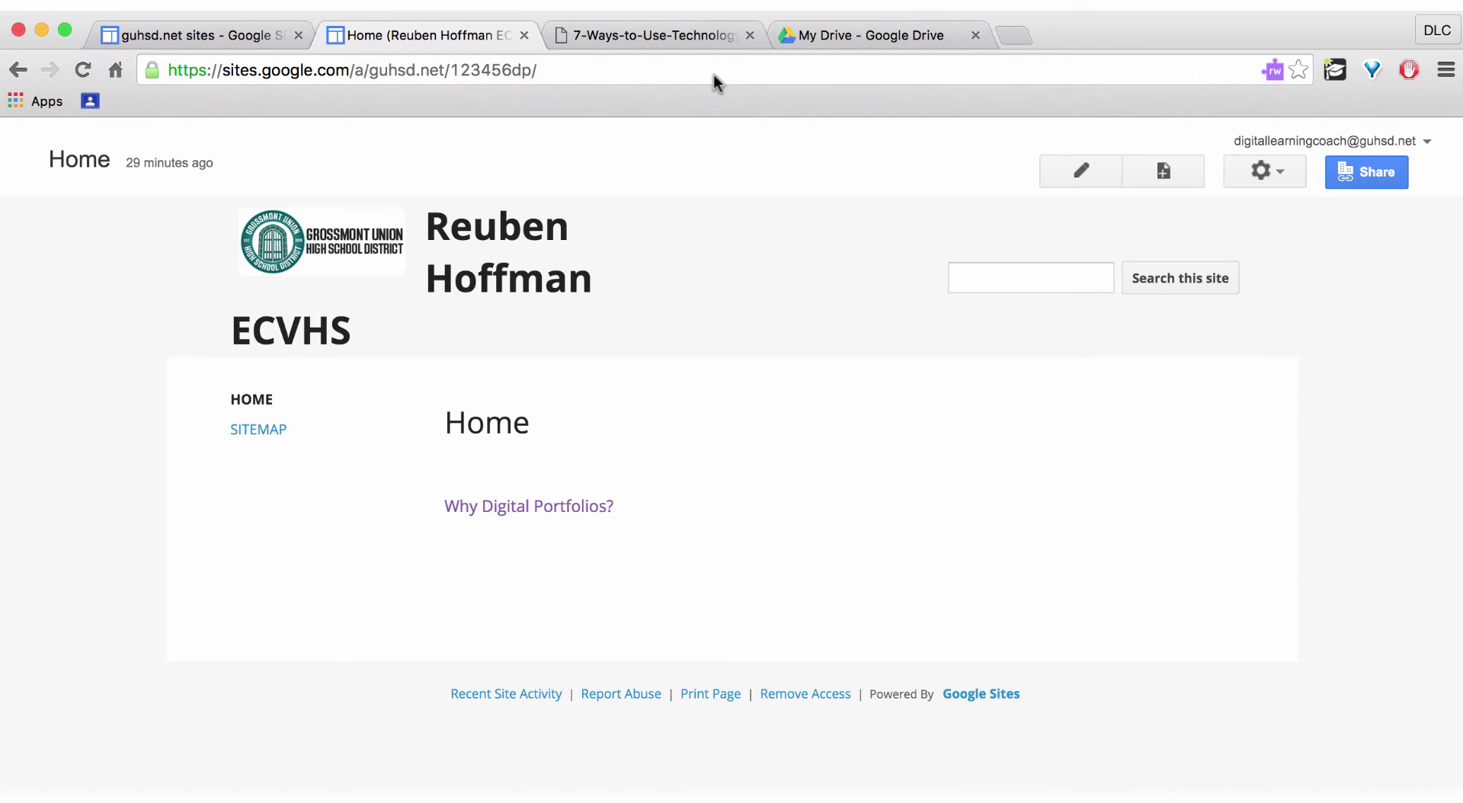
Switch between the Chrome tabs, ending on the '7 Ways to Use Technology with Purpose' infographic tab.
click(670, 32)
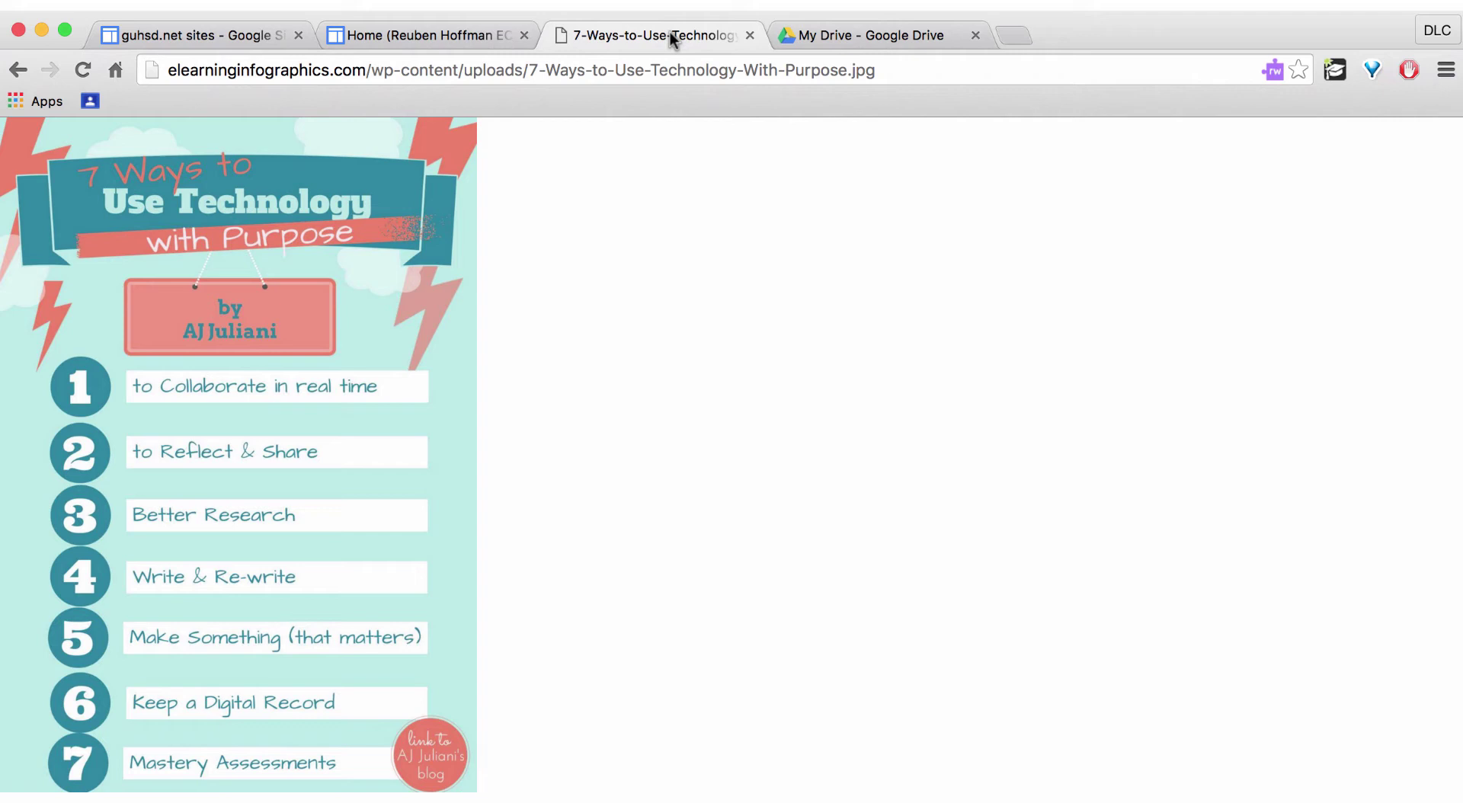
click(465, 32)
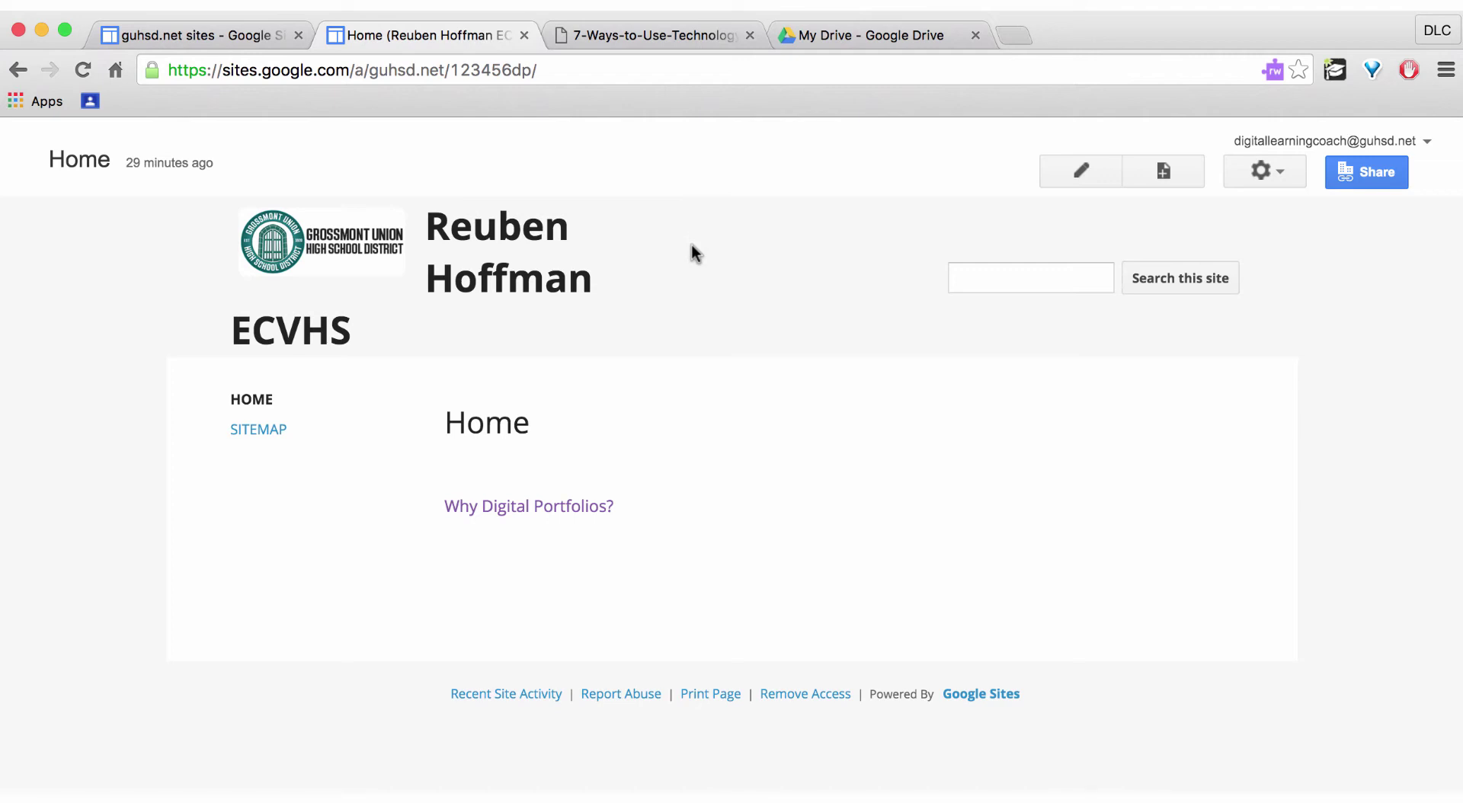
click(655, 33)
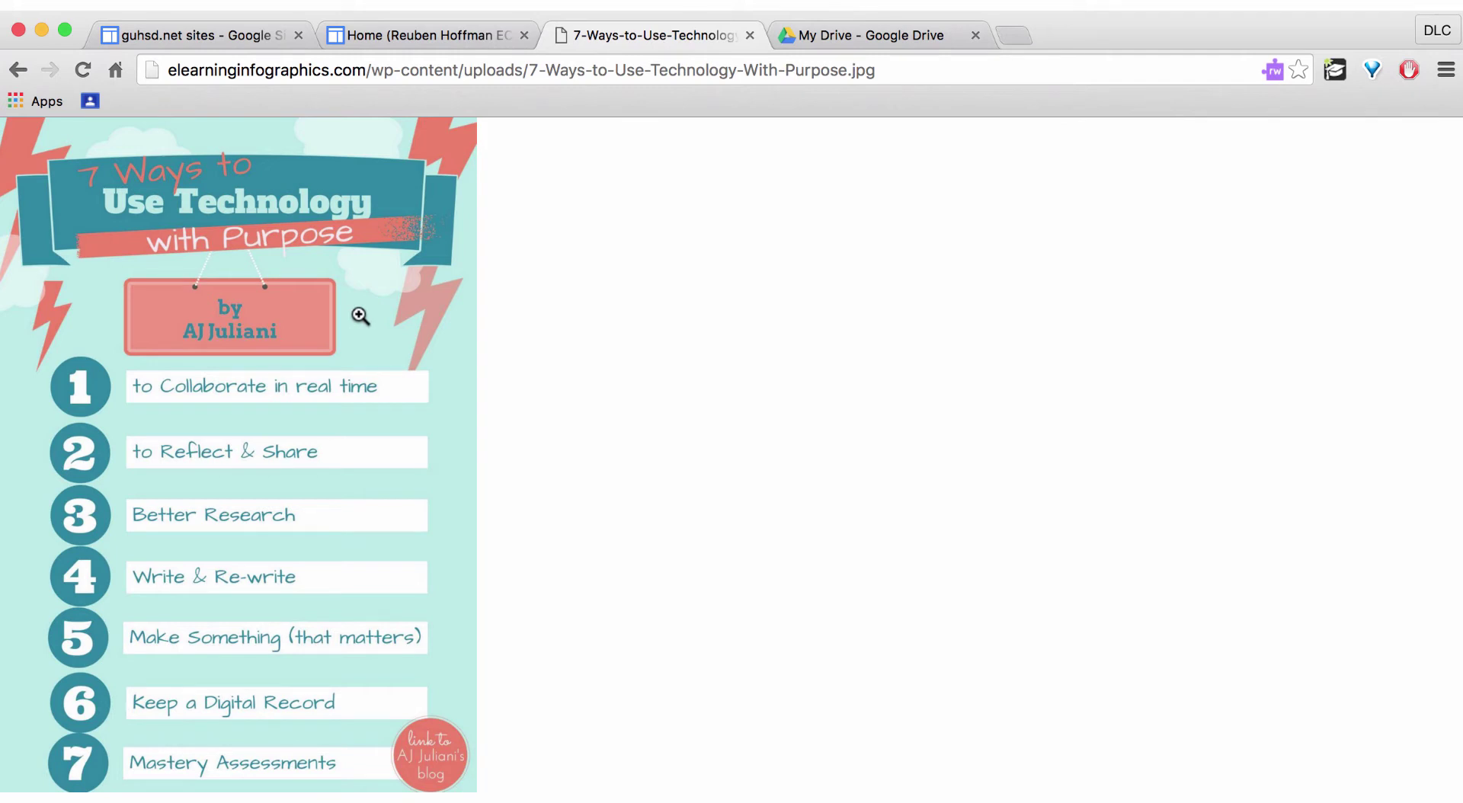
Save the infographic image to Downloads as 7-Ways-to-Use-Technology-With-Purpose.jpg.
right_click(361, 317)
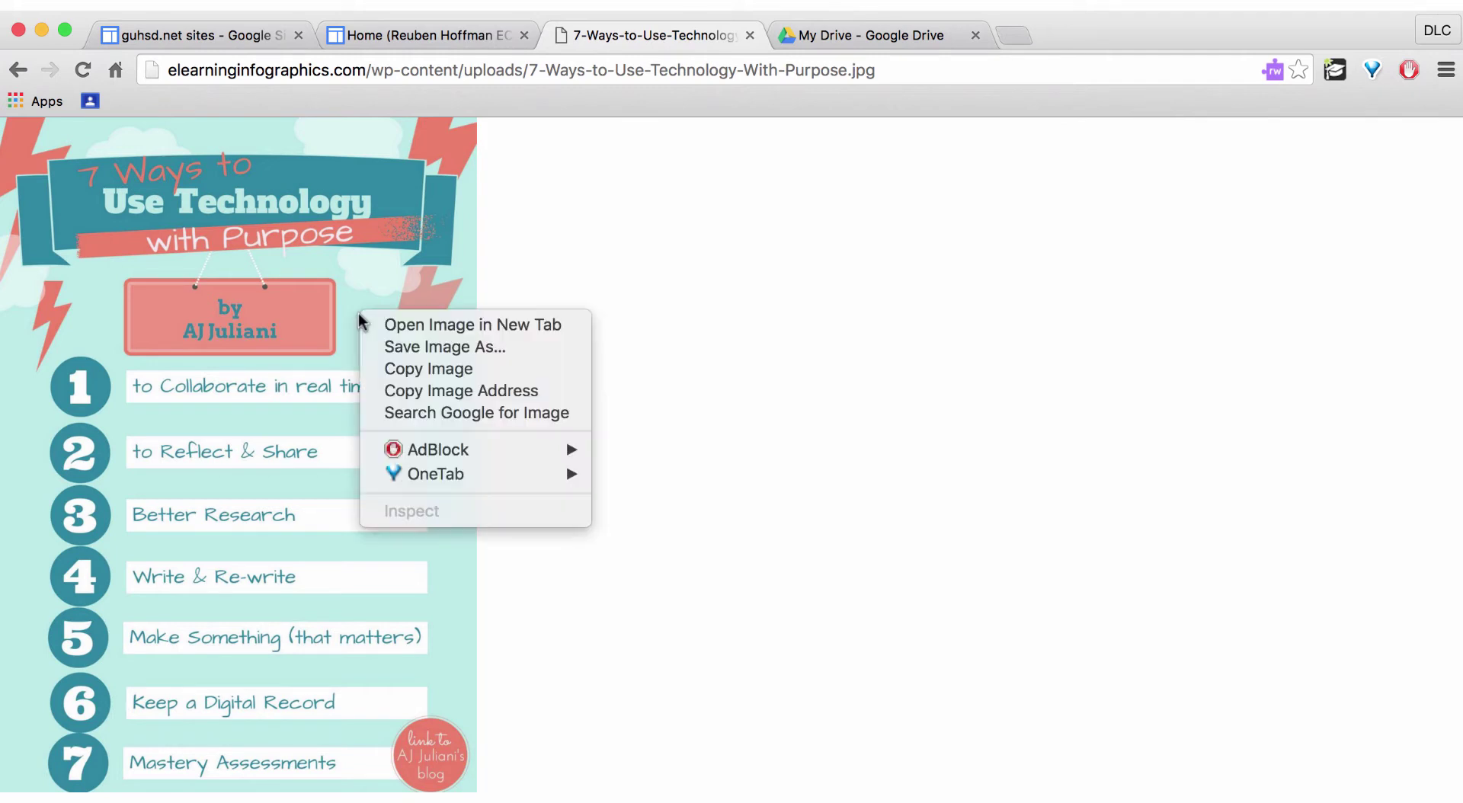
click(386, 347)
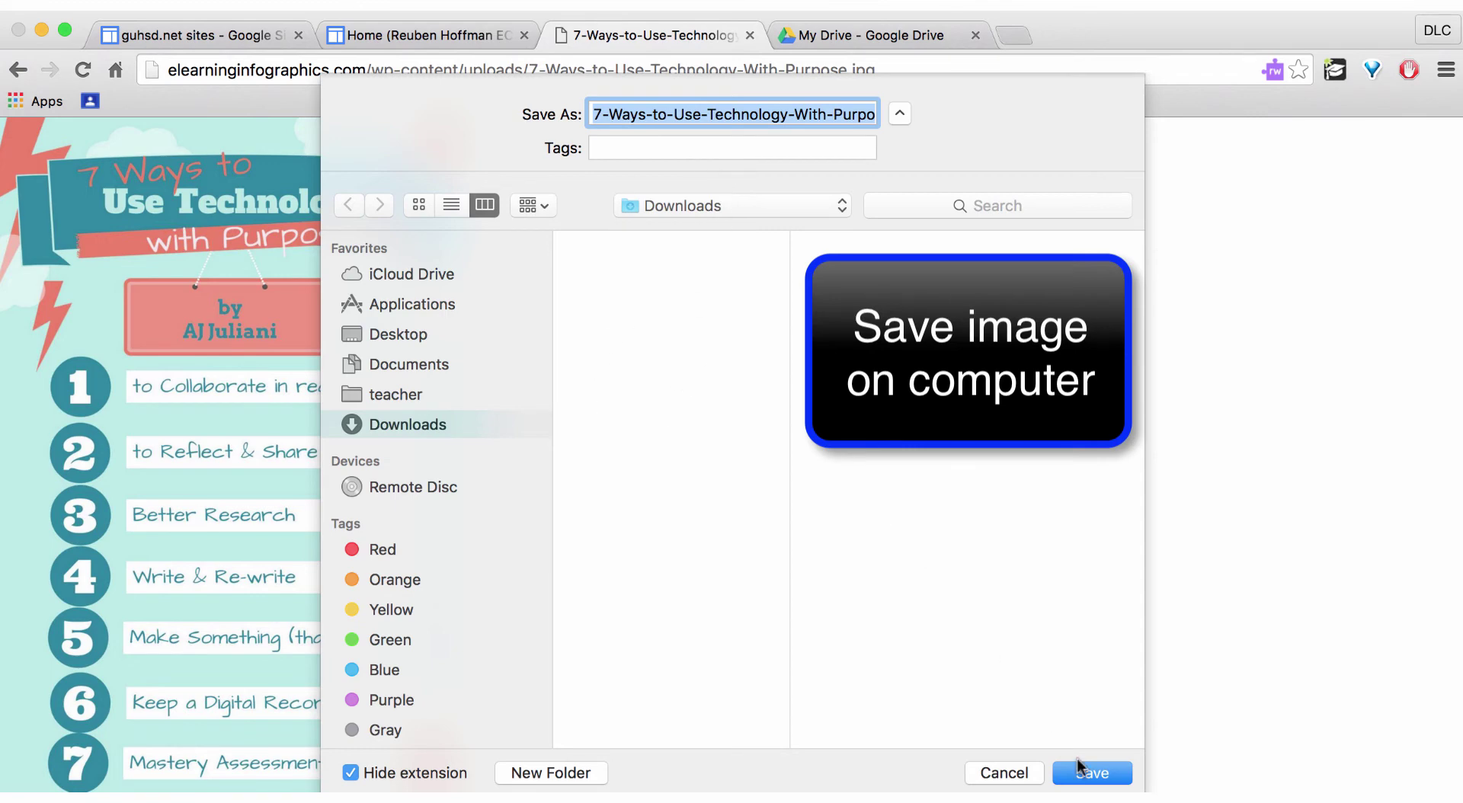
click(1083, 773)
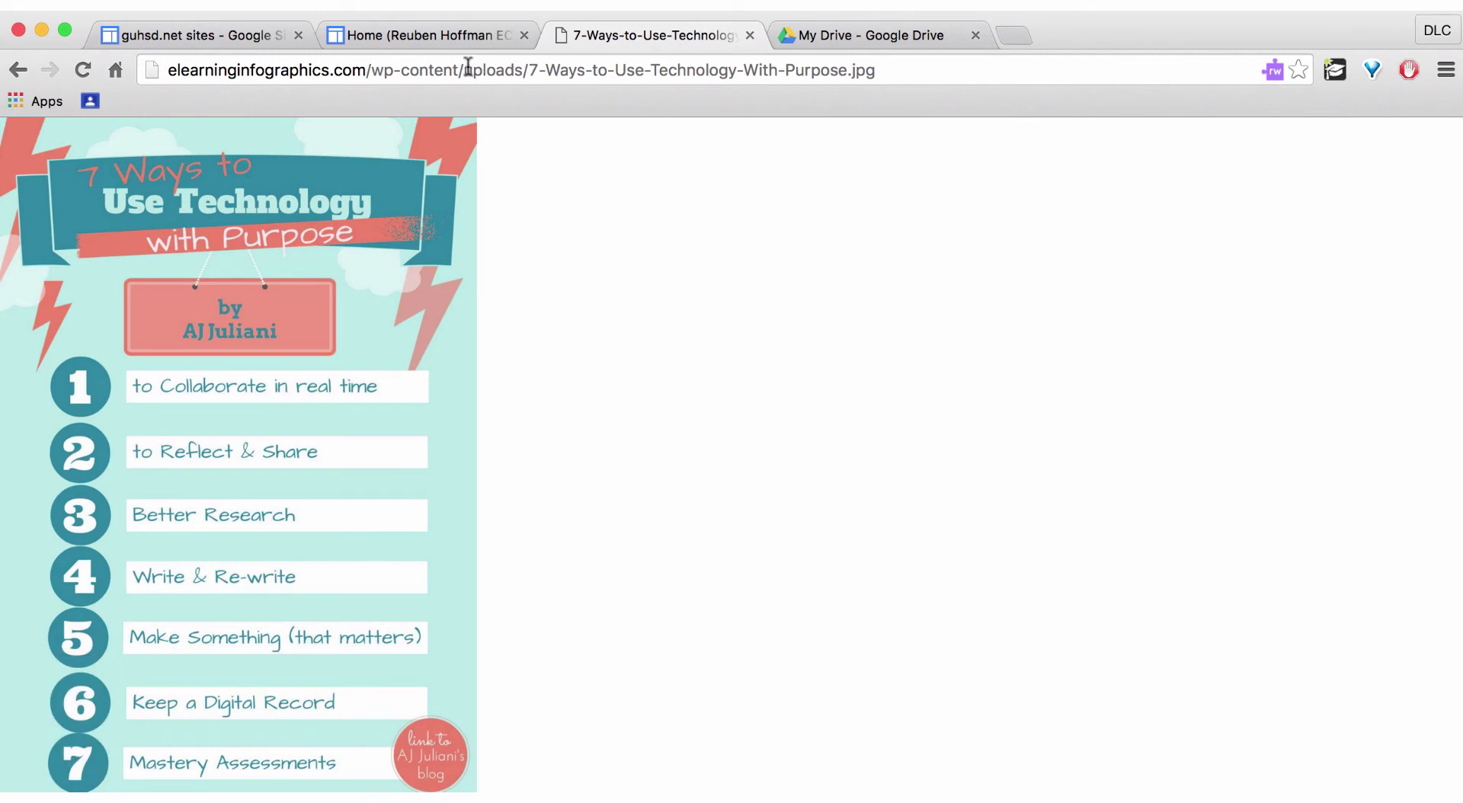
Return to the portfolio site's Home page and try dragging the downloaded JPEG onto it.
click(450, 35)
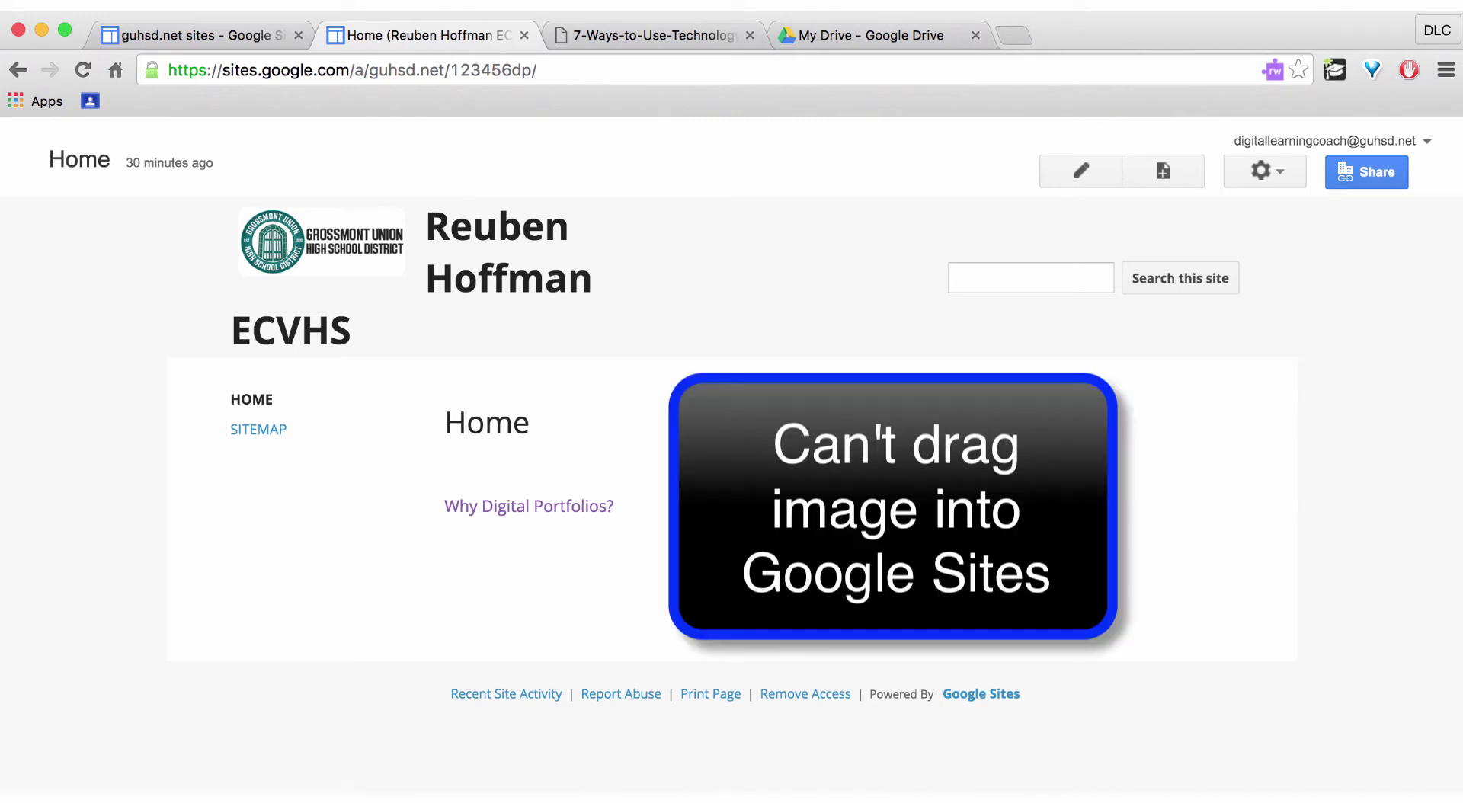
mouse_move(107, 792)
mouse_down()
mouse_move(271, 715)
mouse_move(536, 556)
mouse_move(588, 541)
mouse_move(627, 574)
mouse_move(84, 792)
mouse_up()
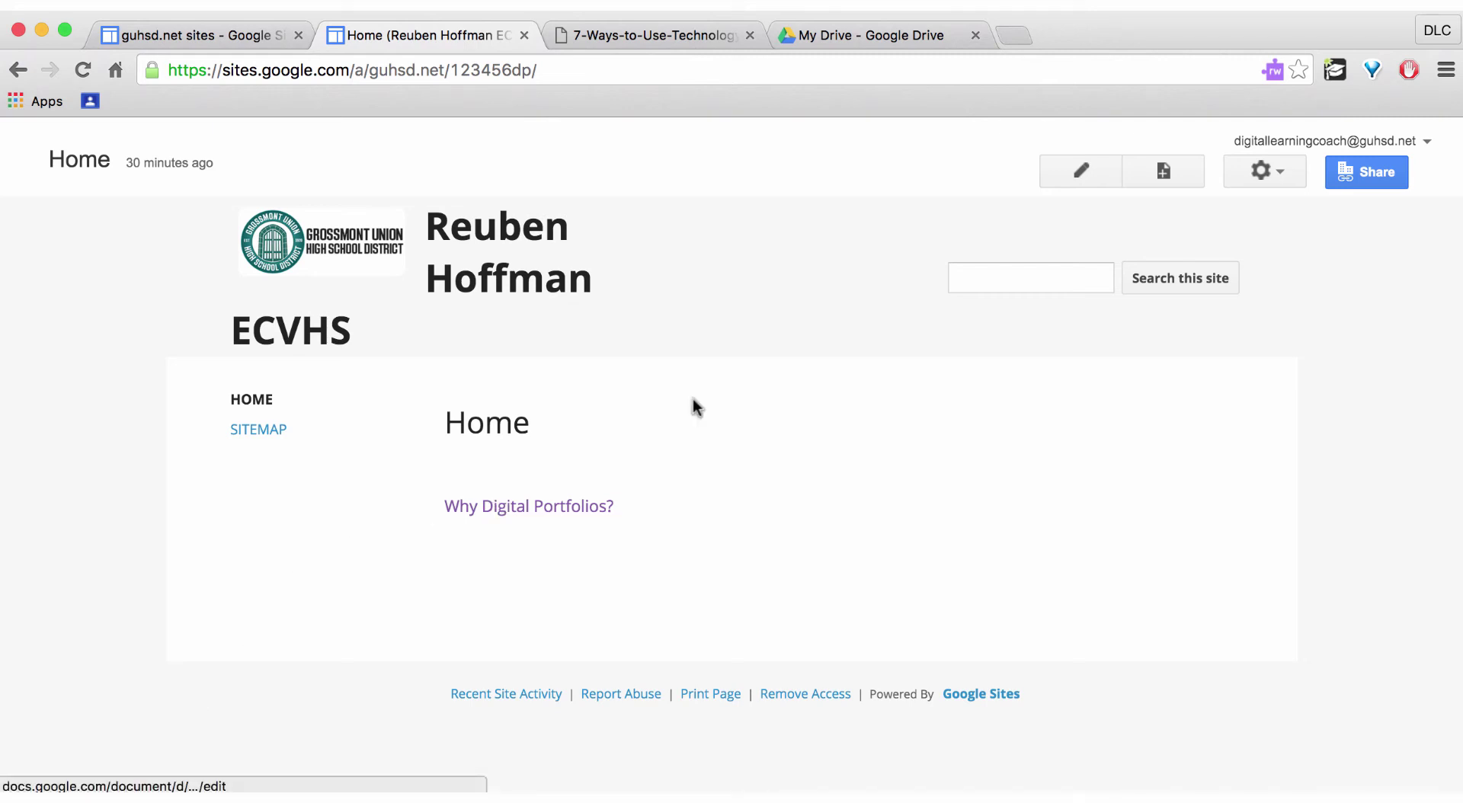
click(1076, 173)
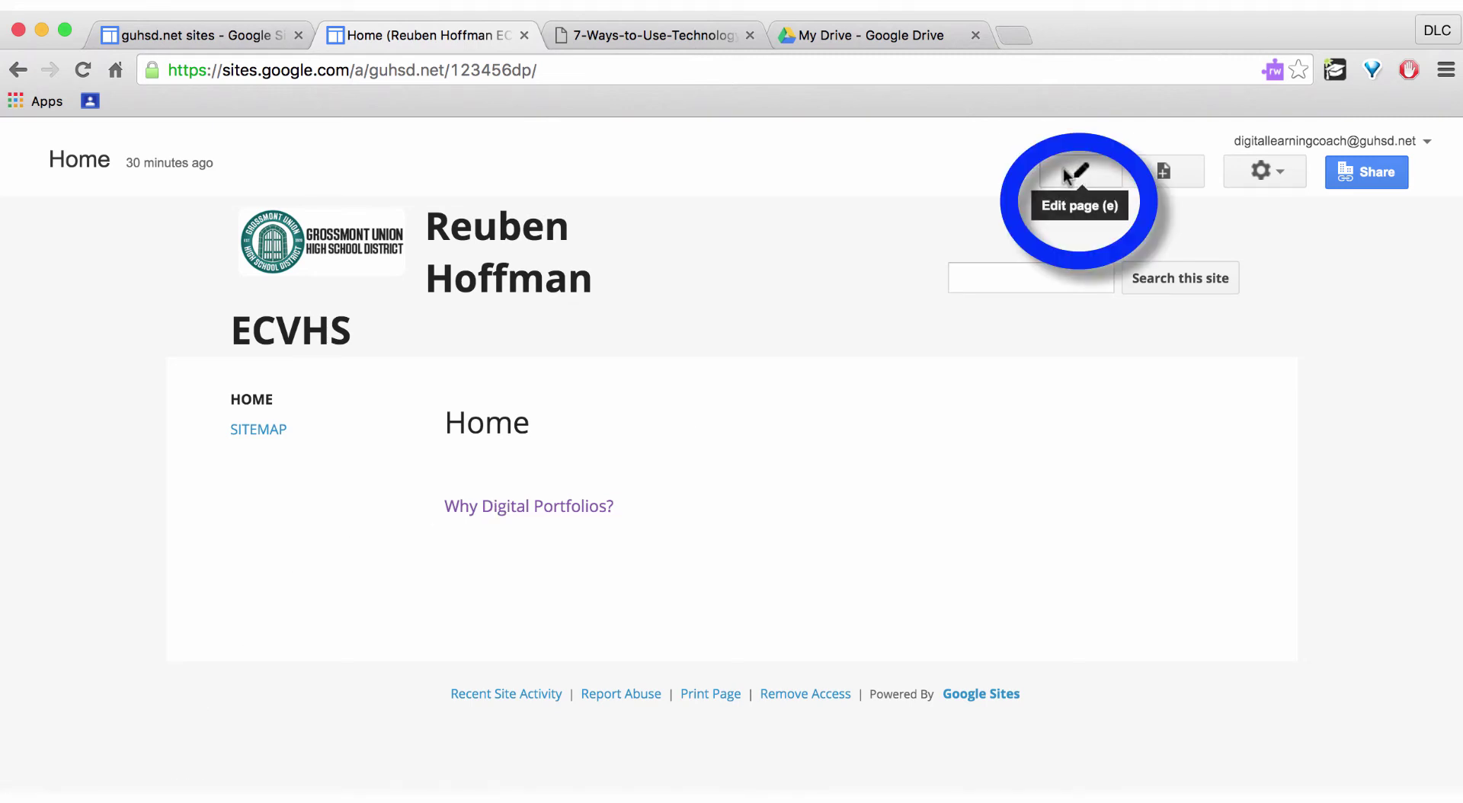
Edit the Home page and upload 7-Ways-to-Use-Technology-With-Purpose.jpg from Downloads as an image below the link.
click(1063, 169)
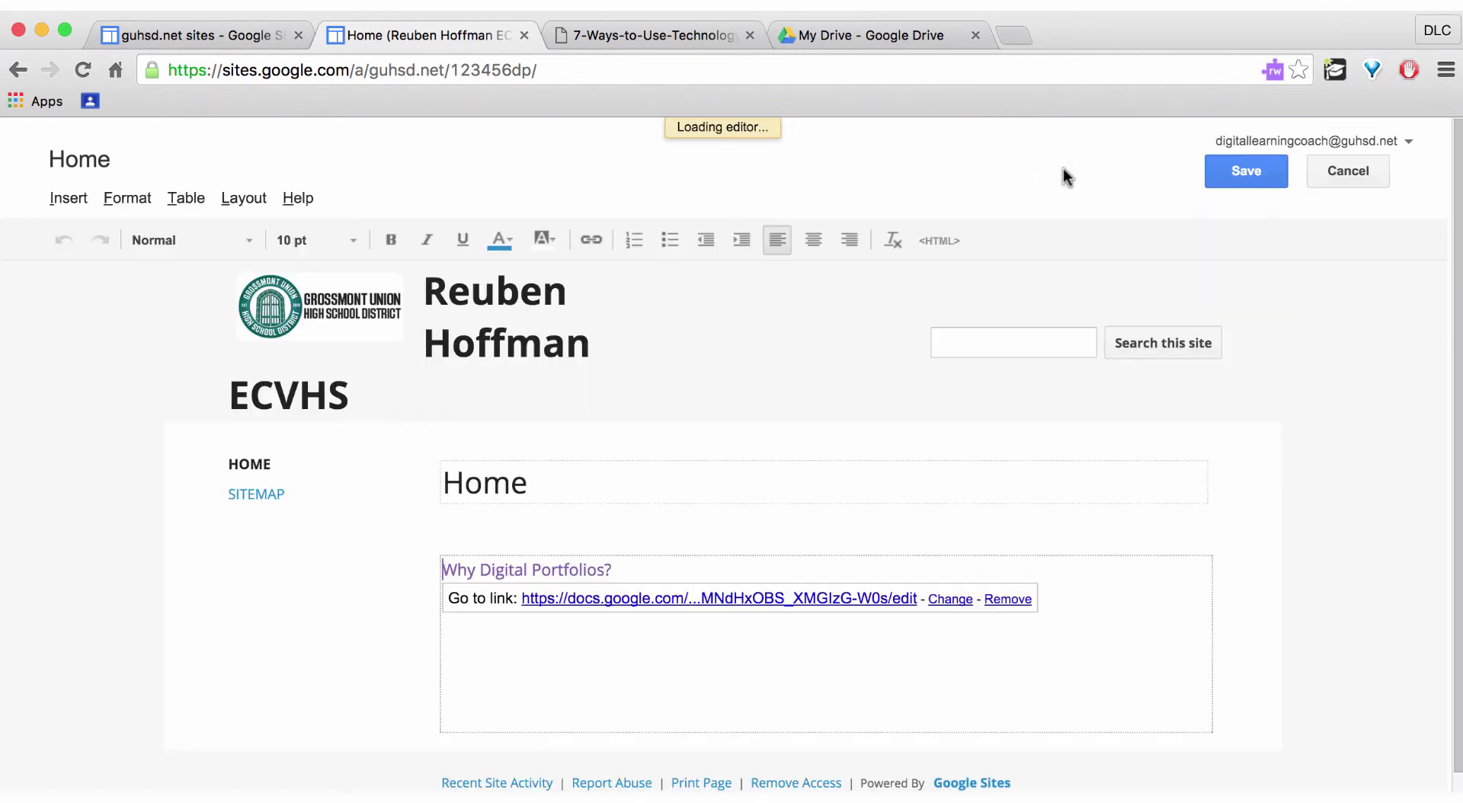
click(584, 621)
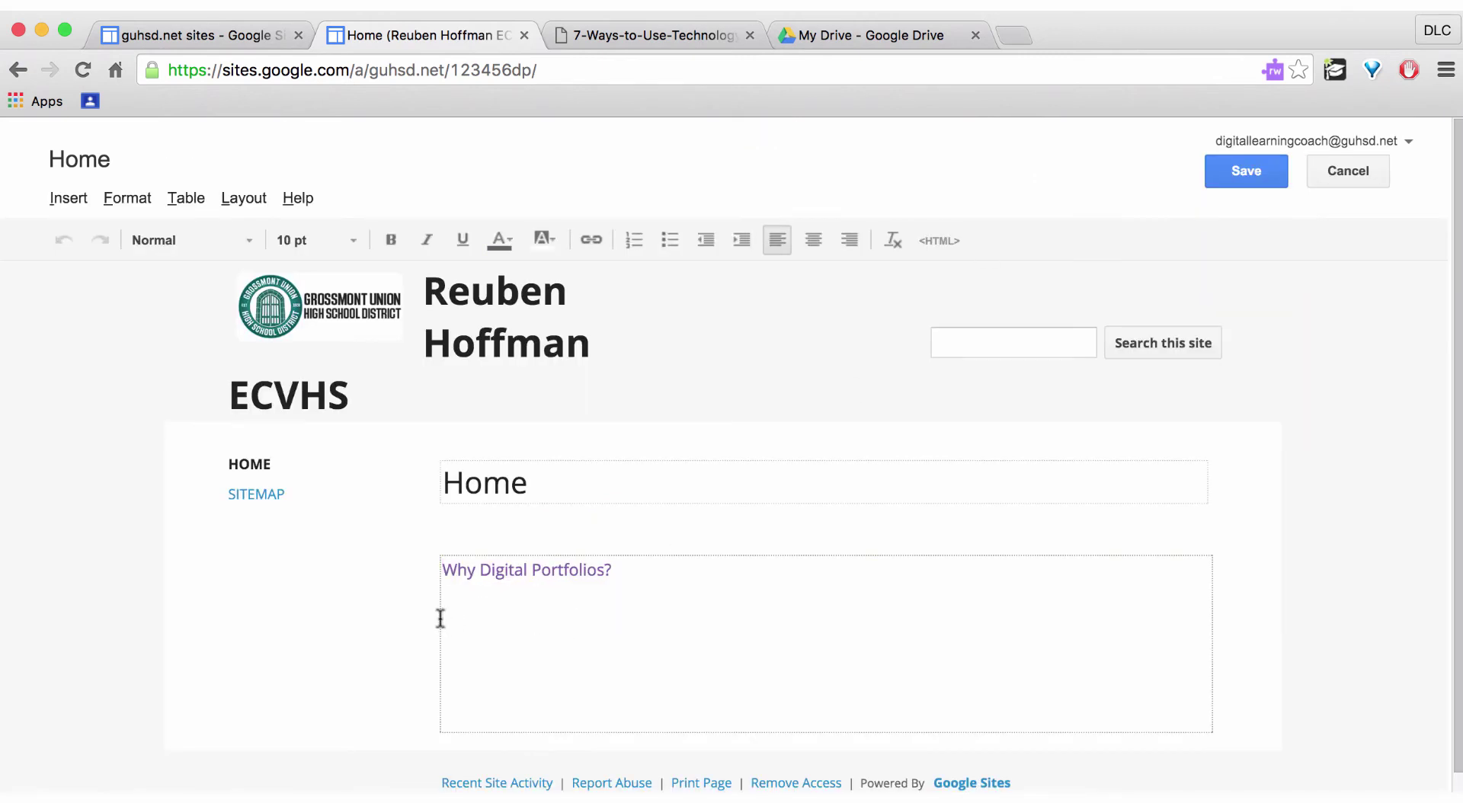
click(61, 197)
click(115, 261)
click(569, 444)
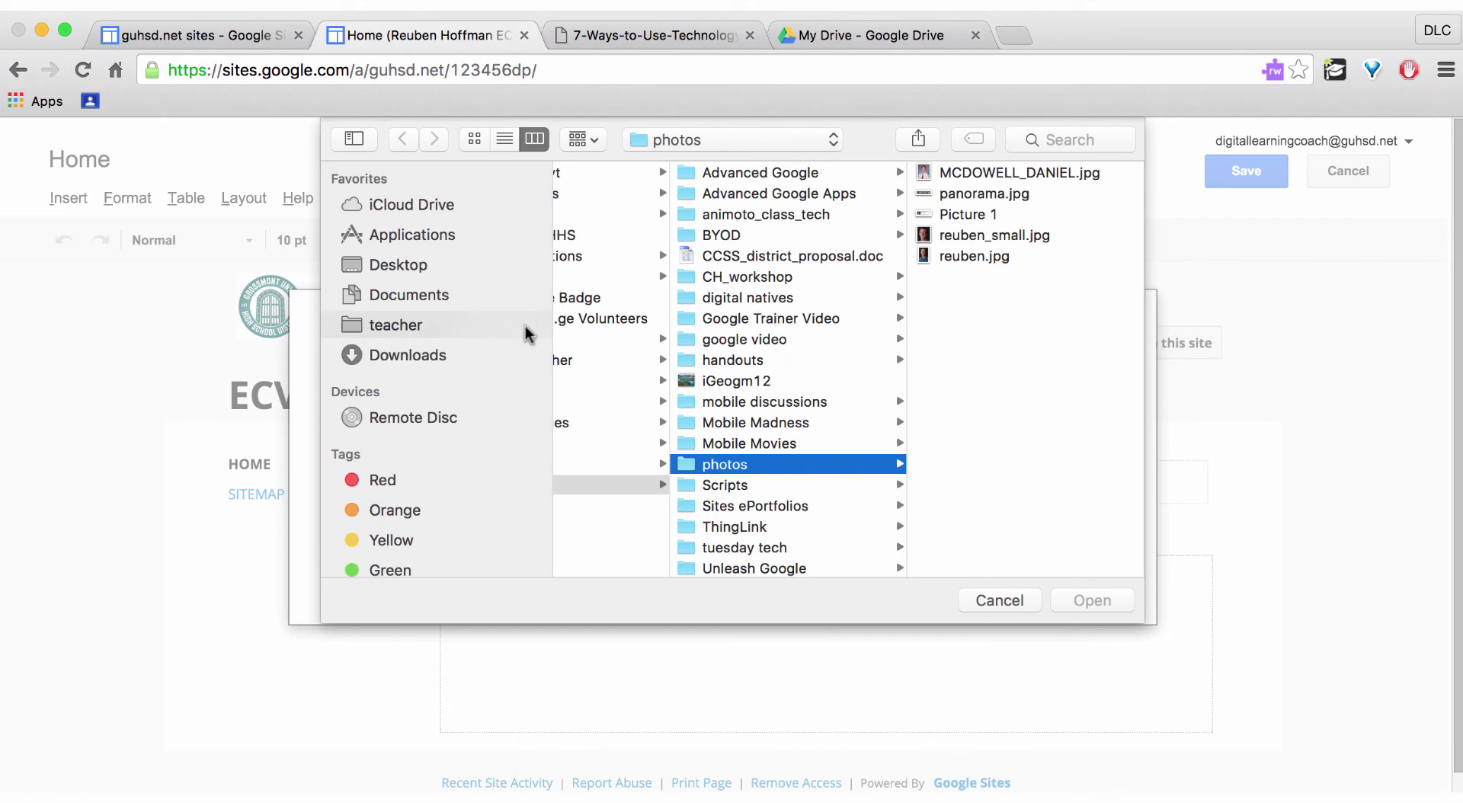
click(440, 355)
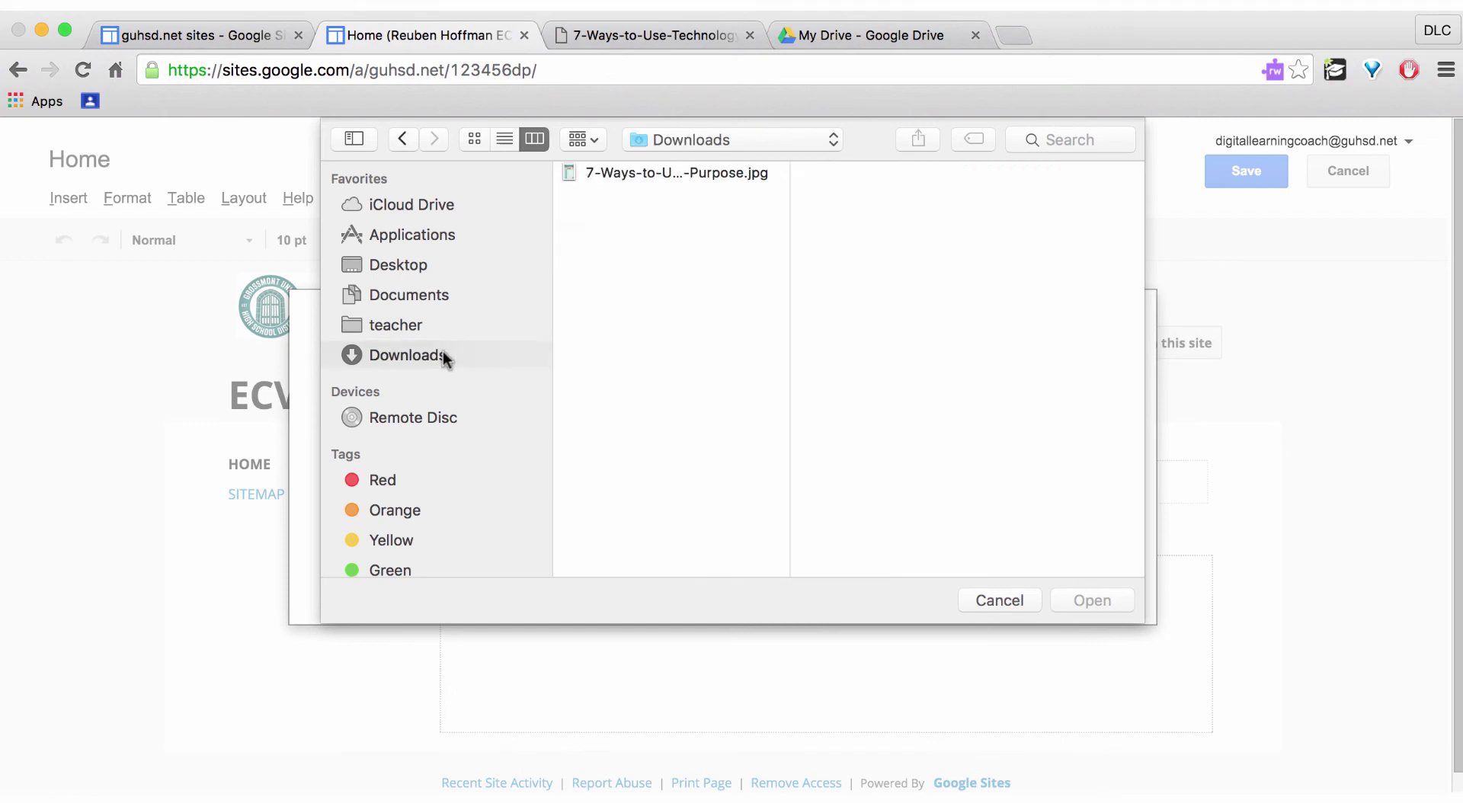
double_click(649, 172)
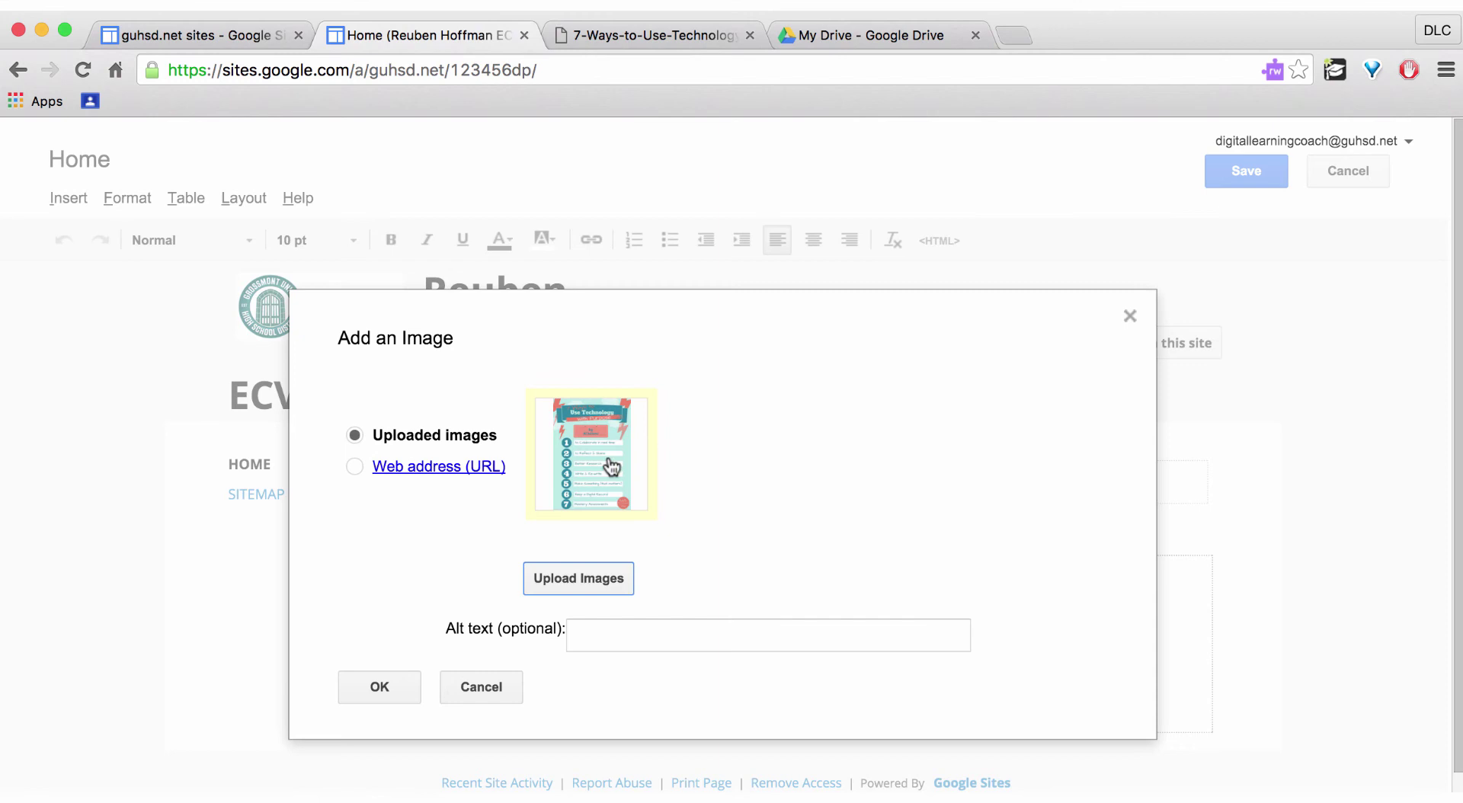
Insert the uploaded infographic into the page below the 'Why Digital Portfolios?' link.
click(368, 686)
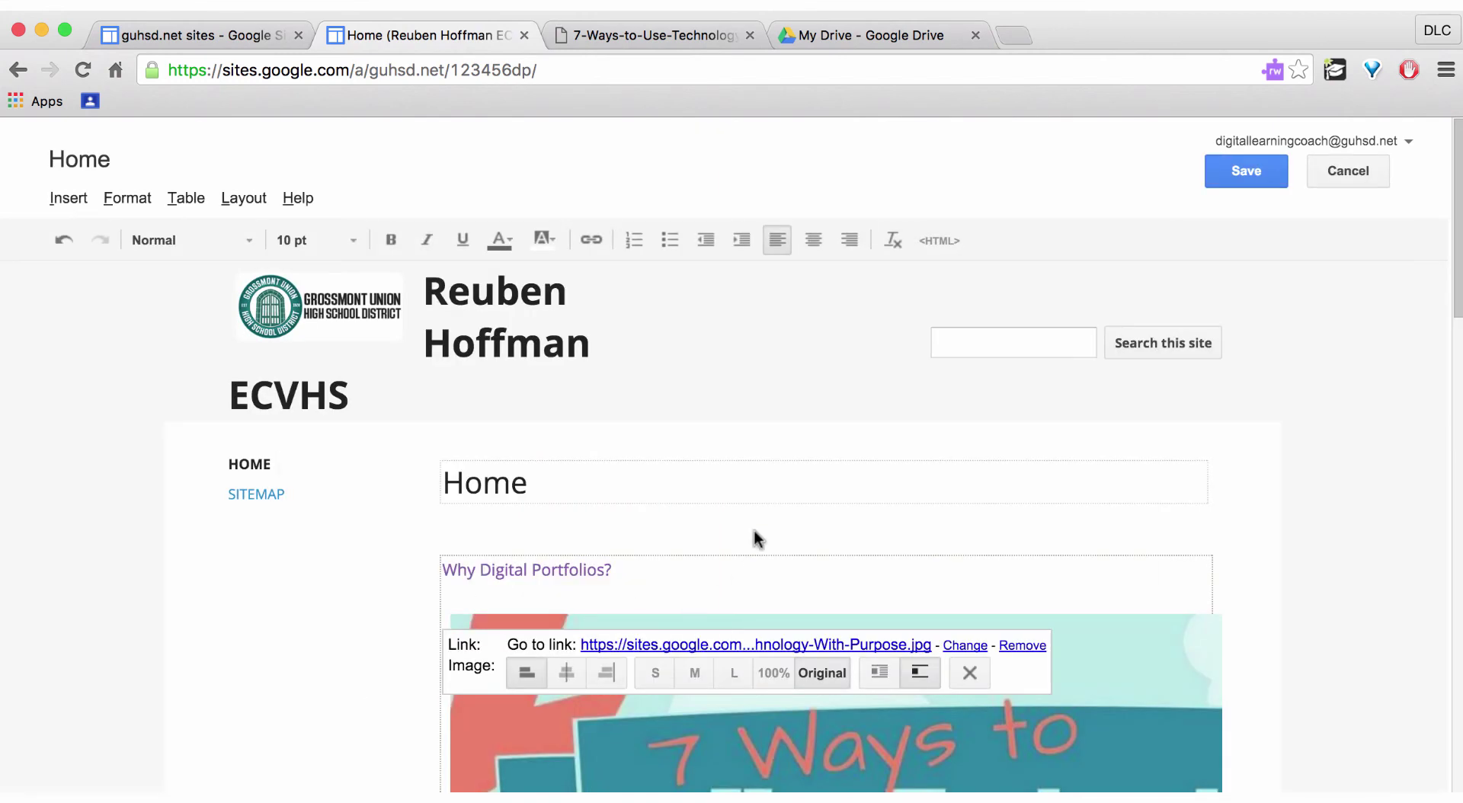
right_click(754, 531)
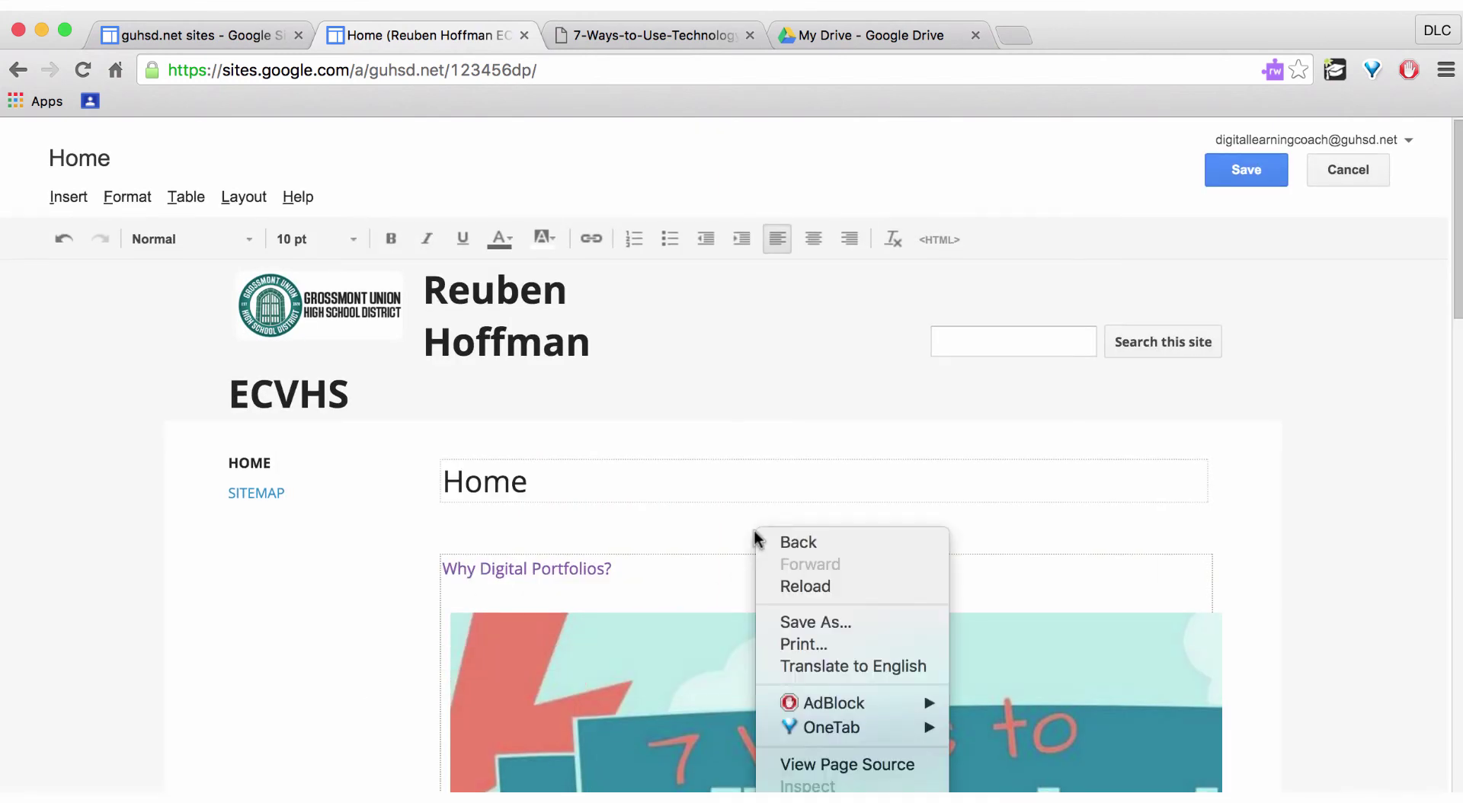
click(1242, 561)
right_click(1241, 561)
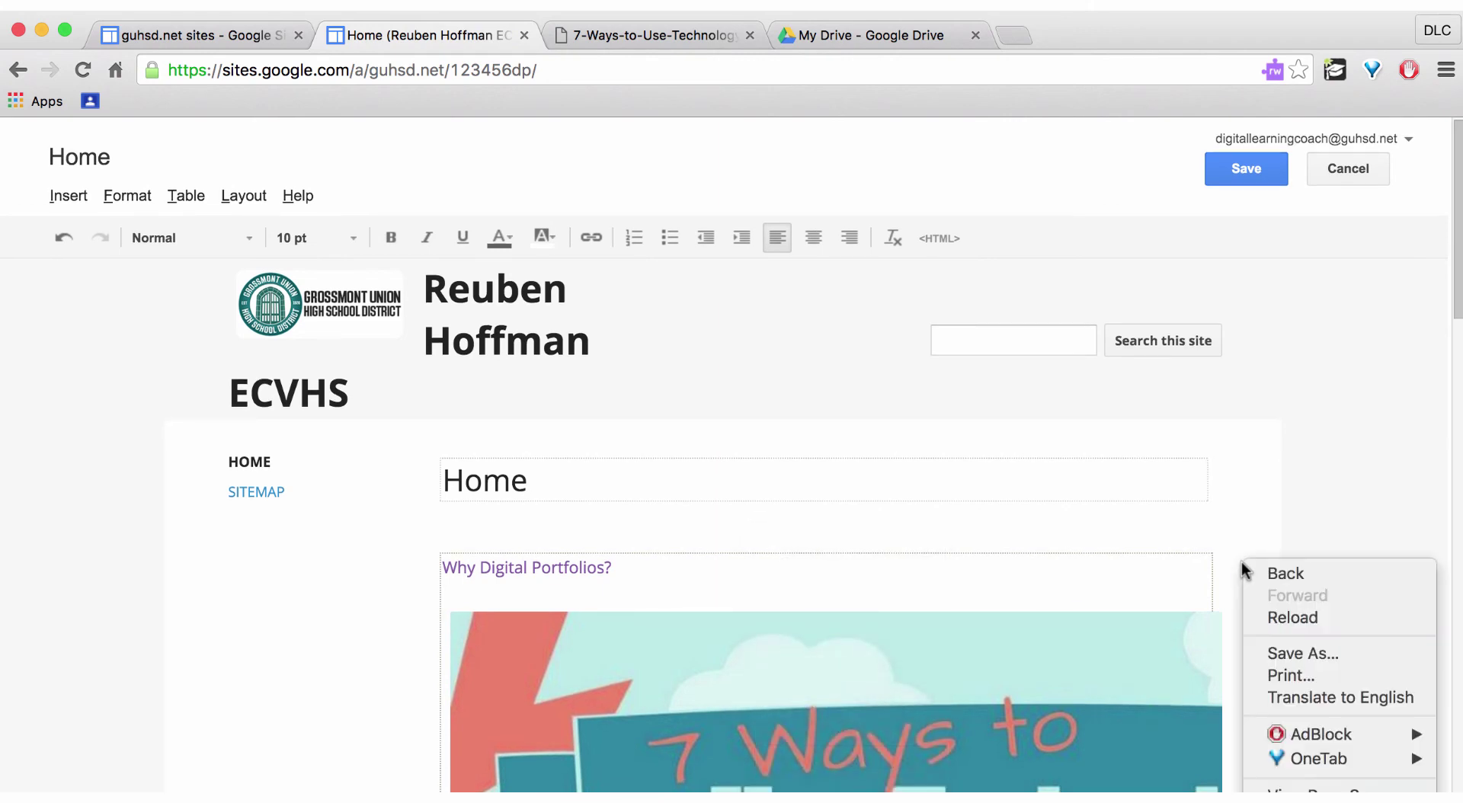
click(892, 568)
scroll(296, 646, down, 10)
scroll(296, 646, up, 5)
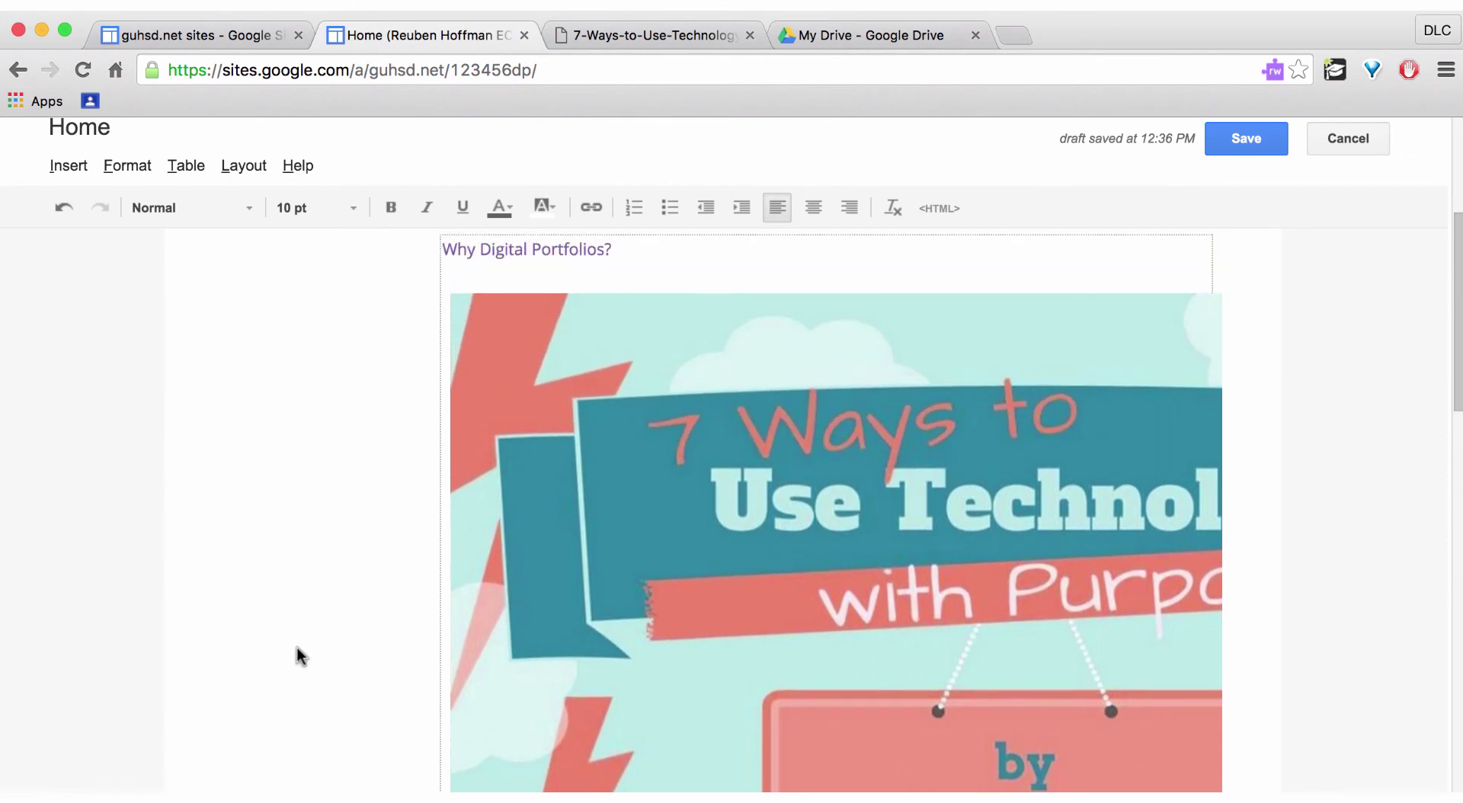
Resize the infographic to medium (M) and align it to the left.
click(821, 389)
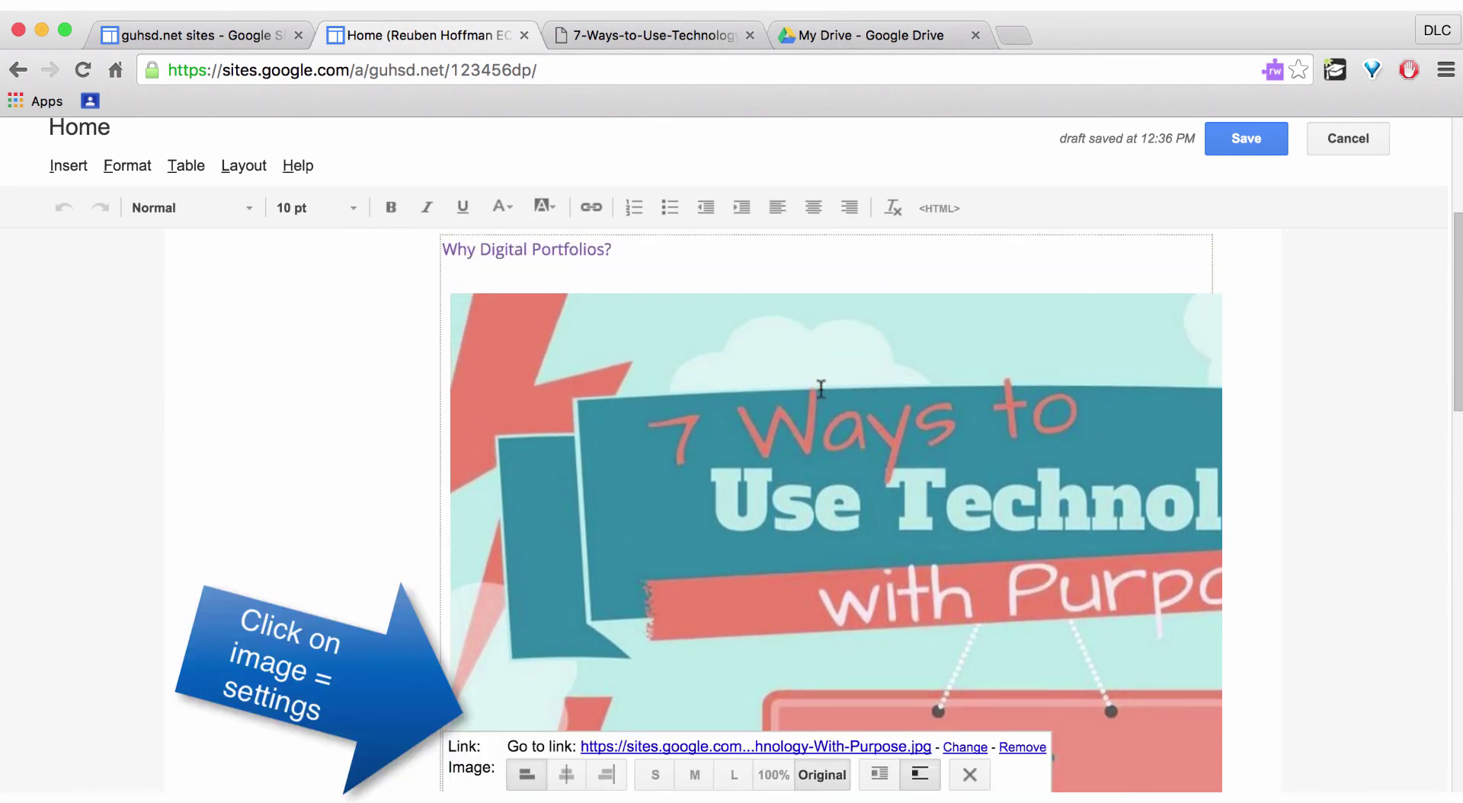
click(696, 775)
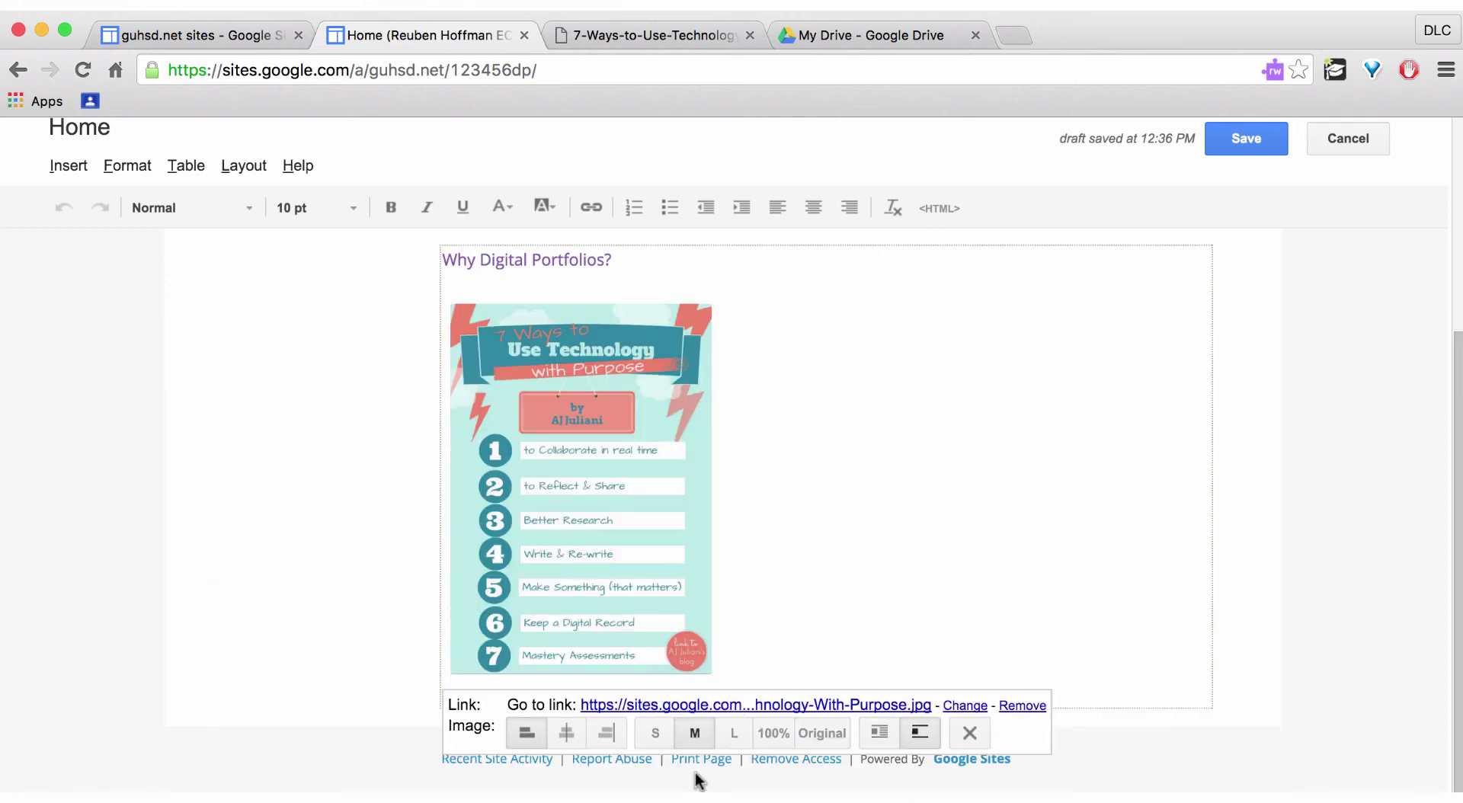
click(608, 732)
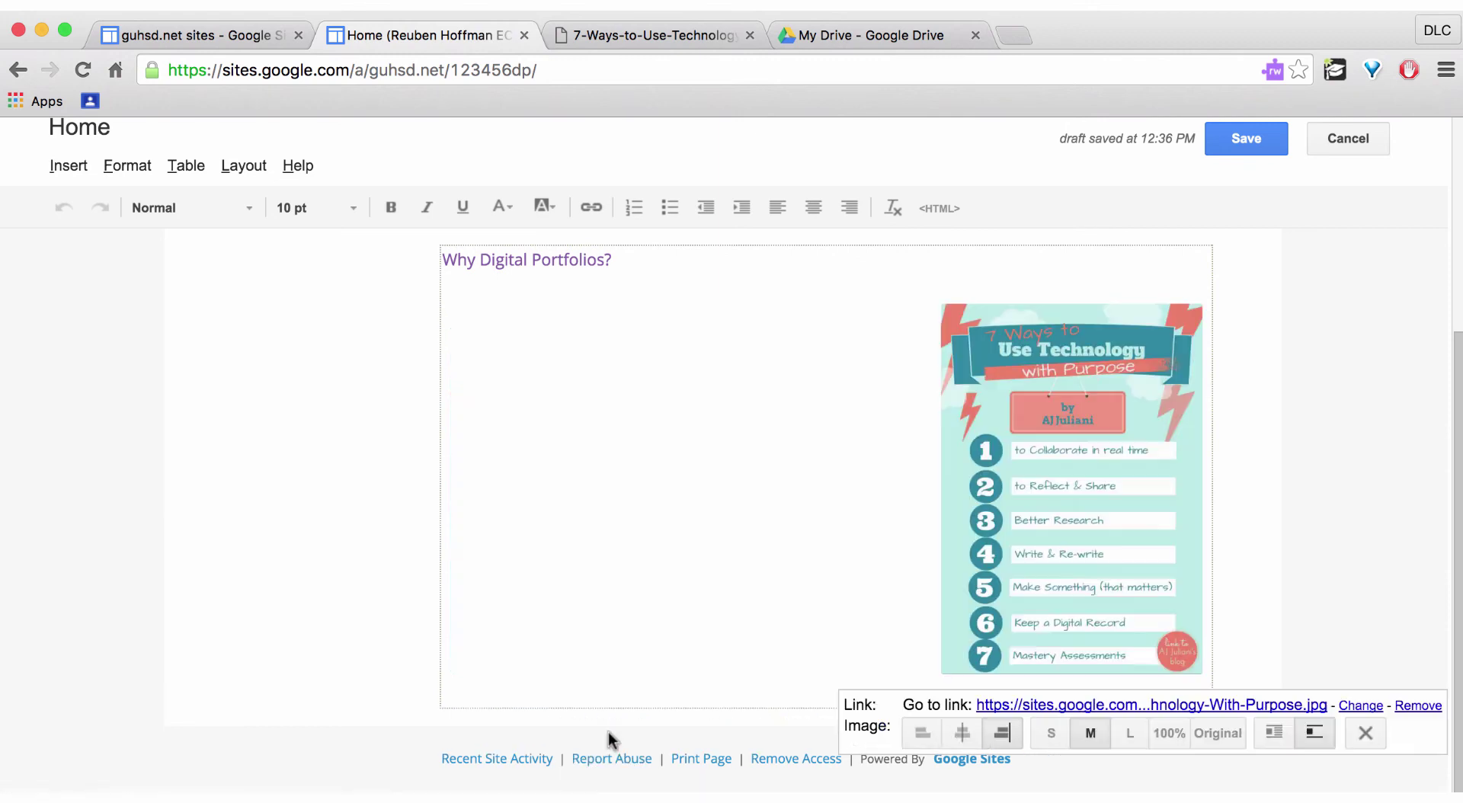
click(916, 730)
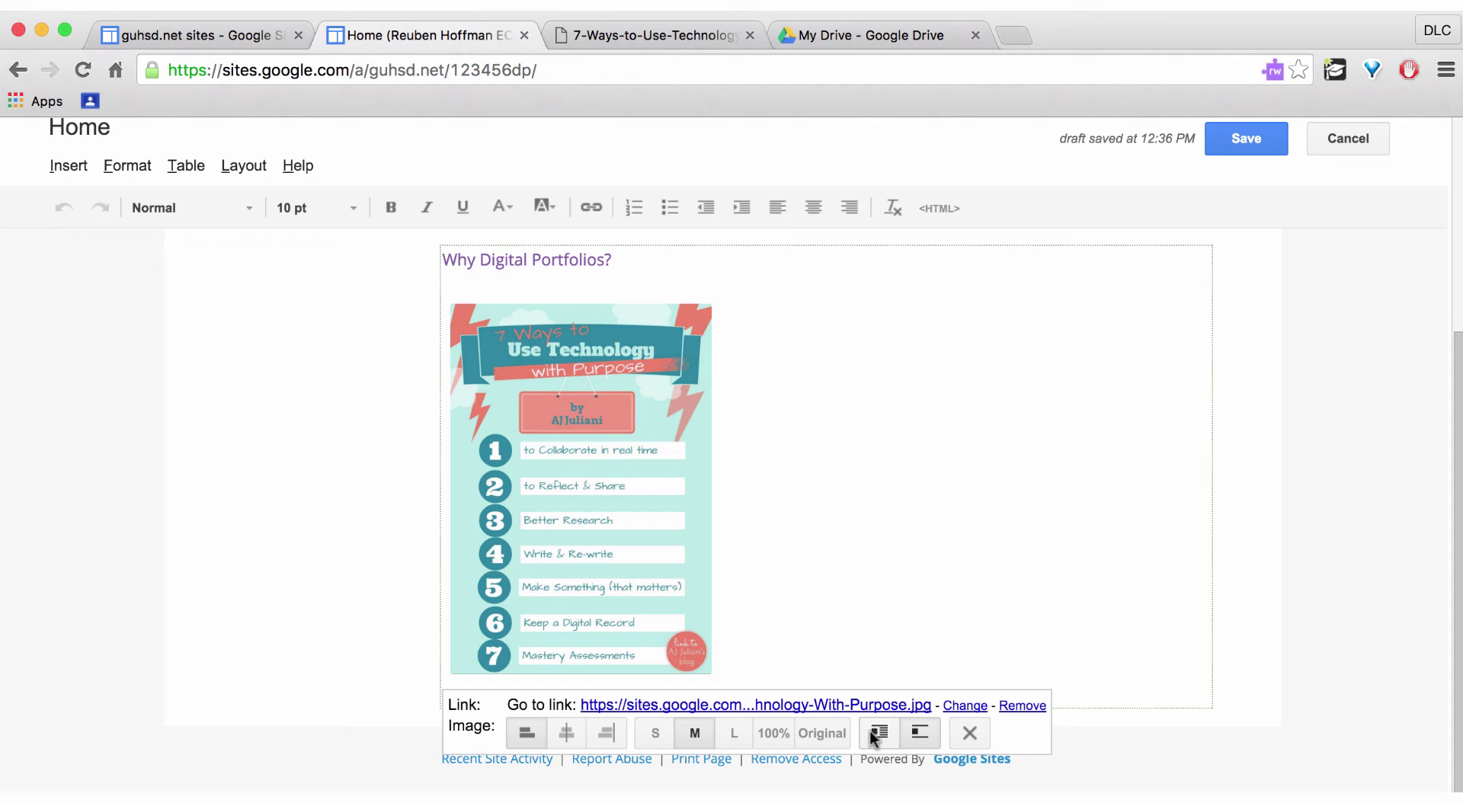
Remove the uploaded infographic and choose Insert > Drive > Image below the link.
click(969, 735)
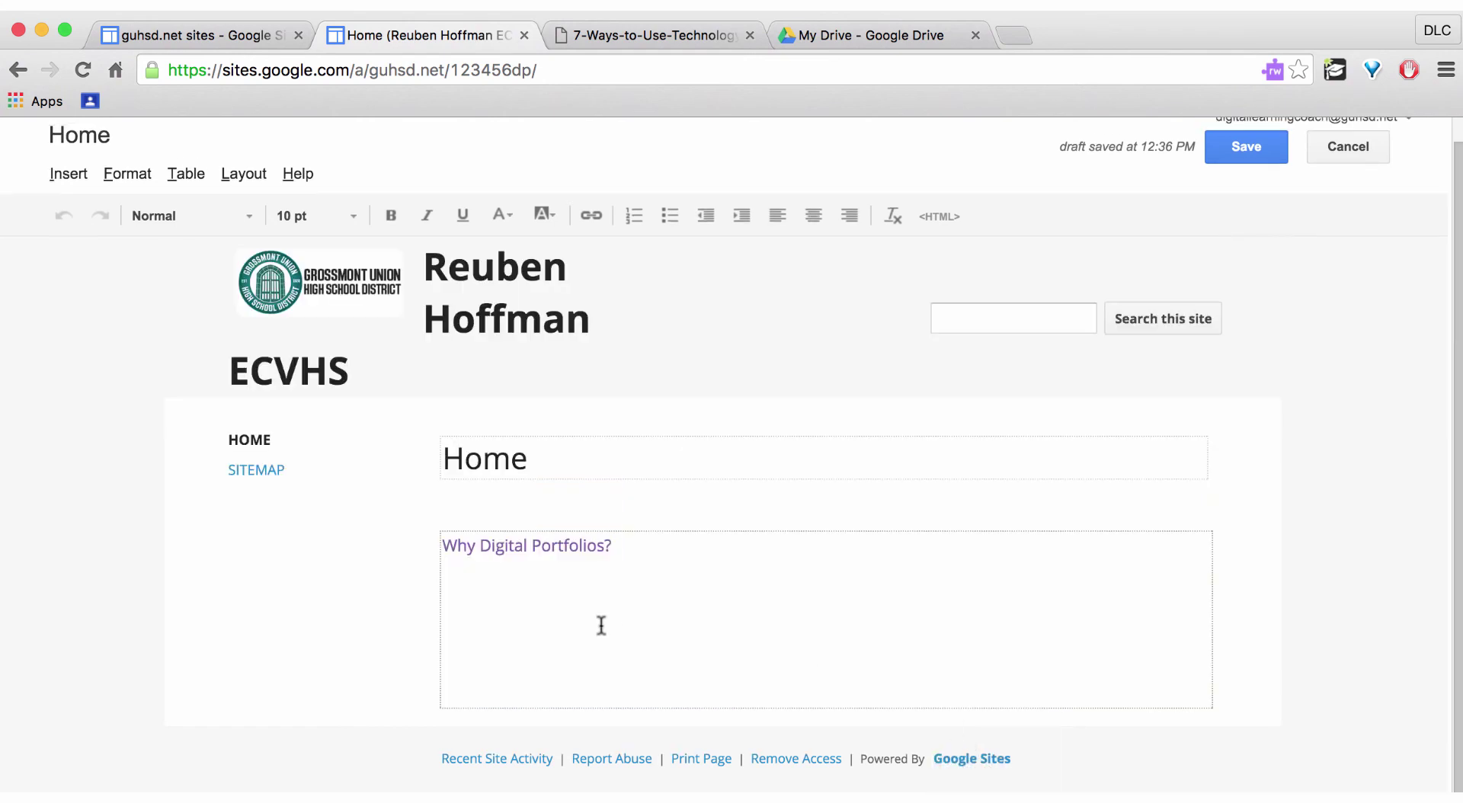
click(536, 588)
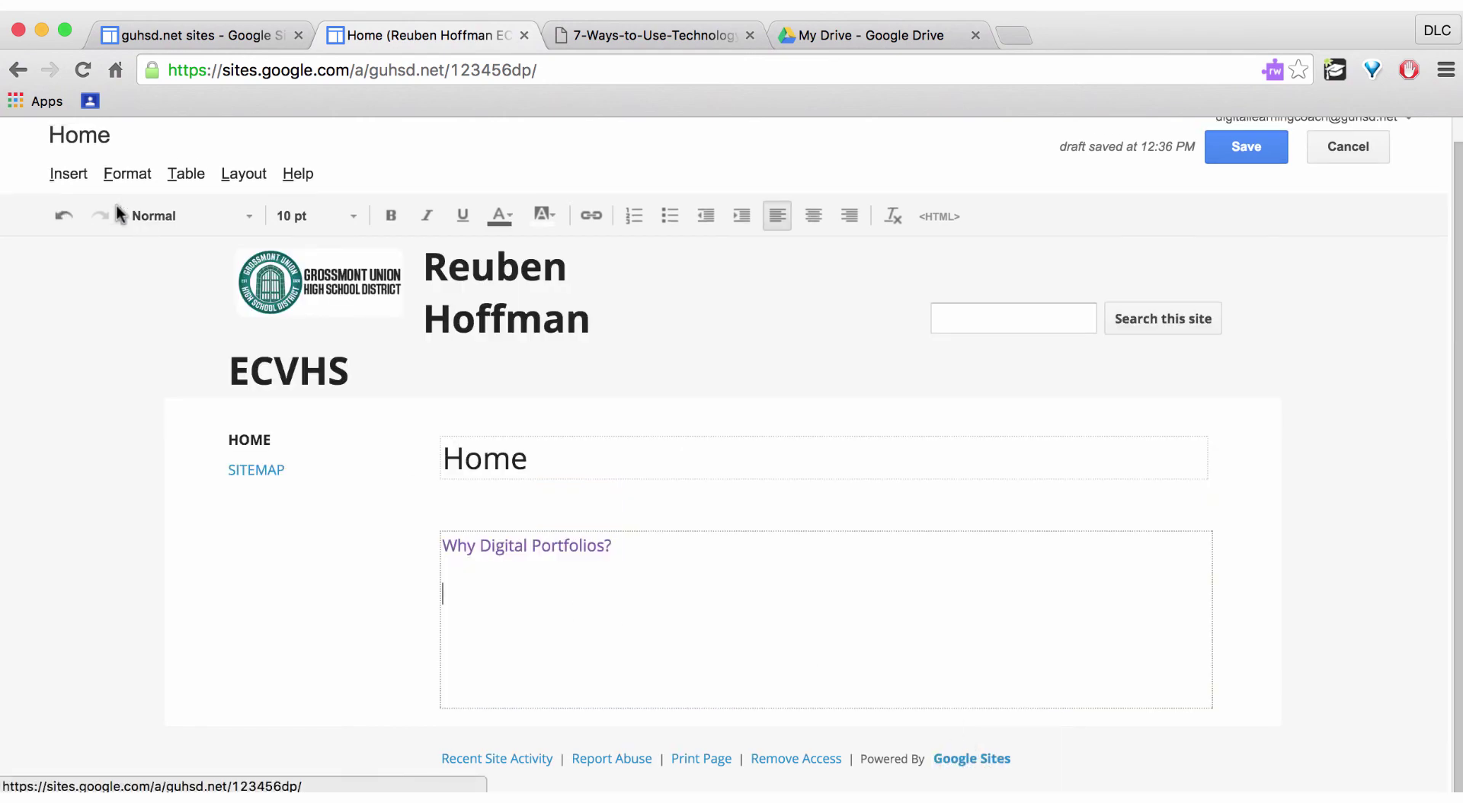
click(68, 175)
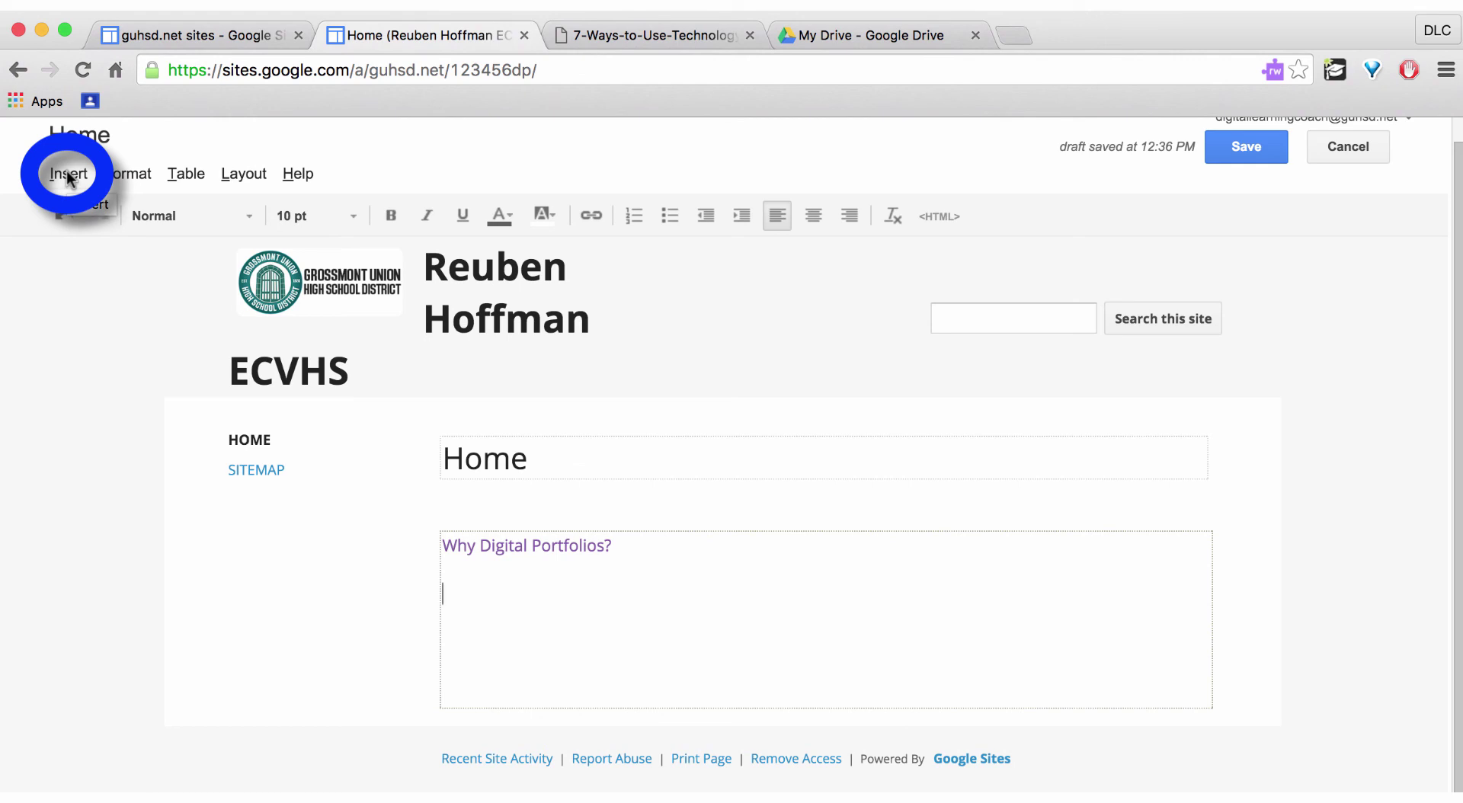
click(69, 176)
mouse_move(650, 369)
click(846, 487)
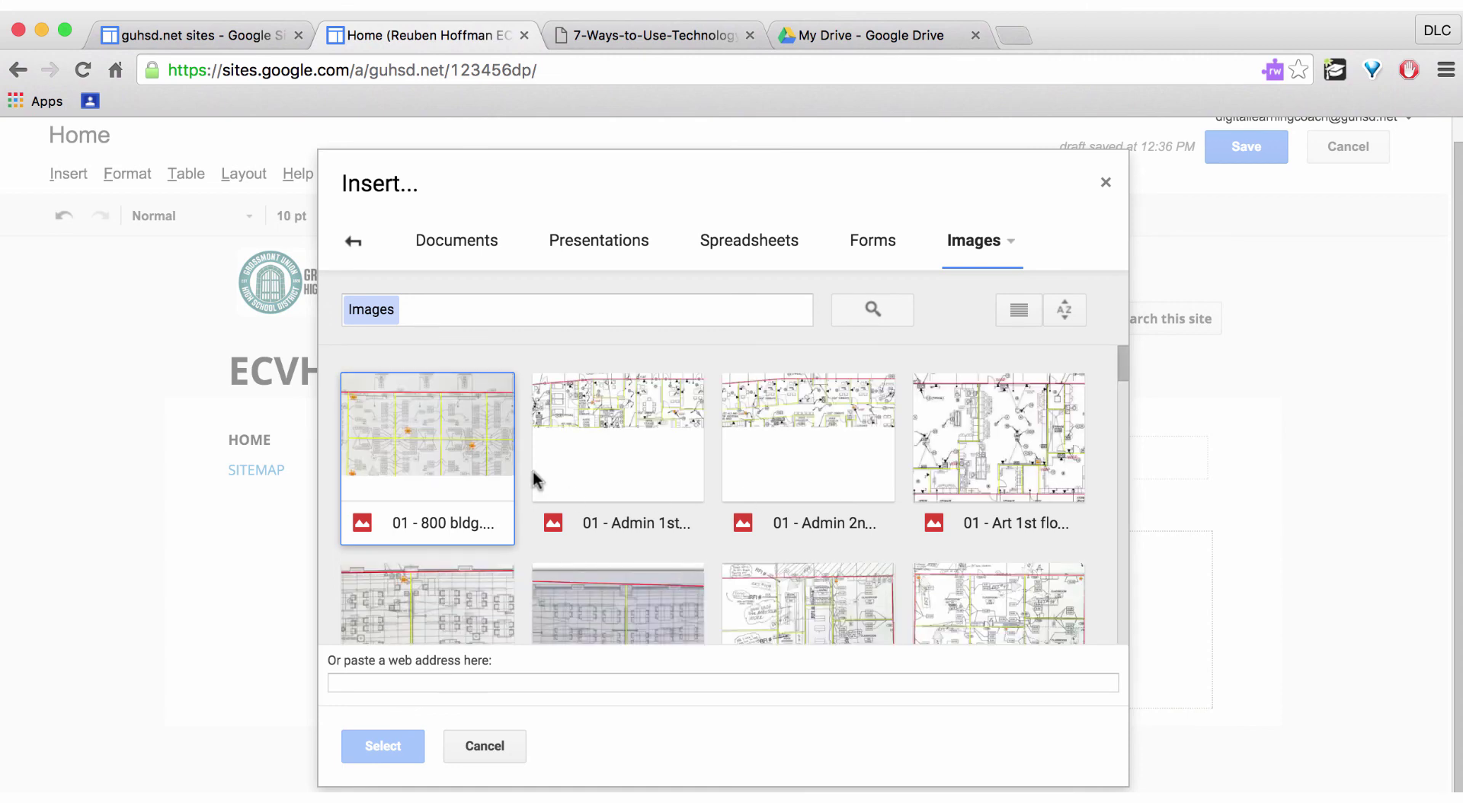
Search Drive images for '7' and insert the 7 Ways to Use Technology infographic.
click(523, 309)
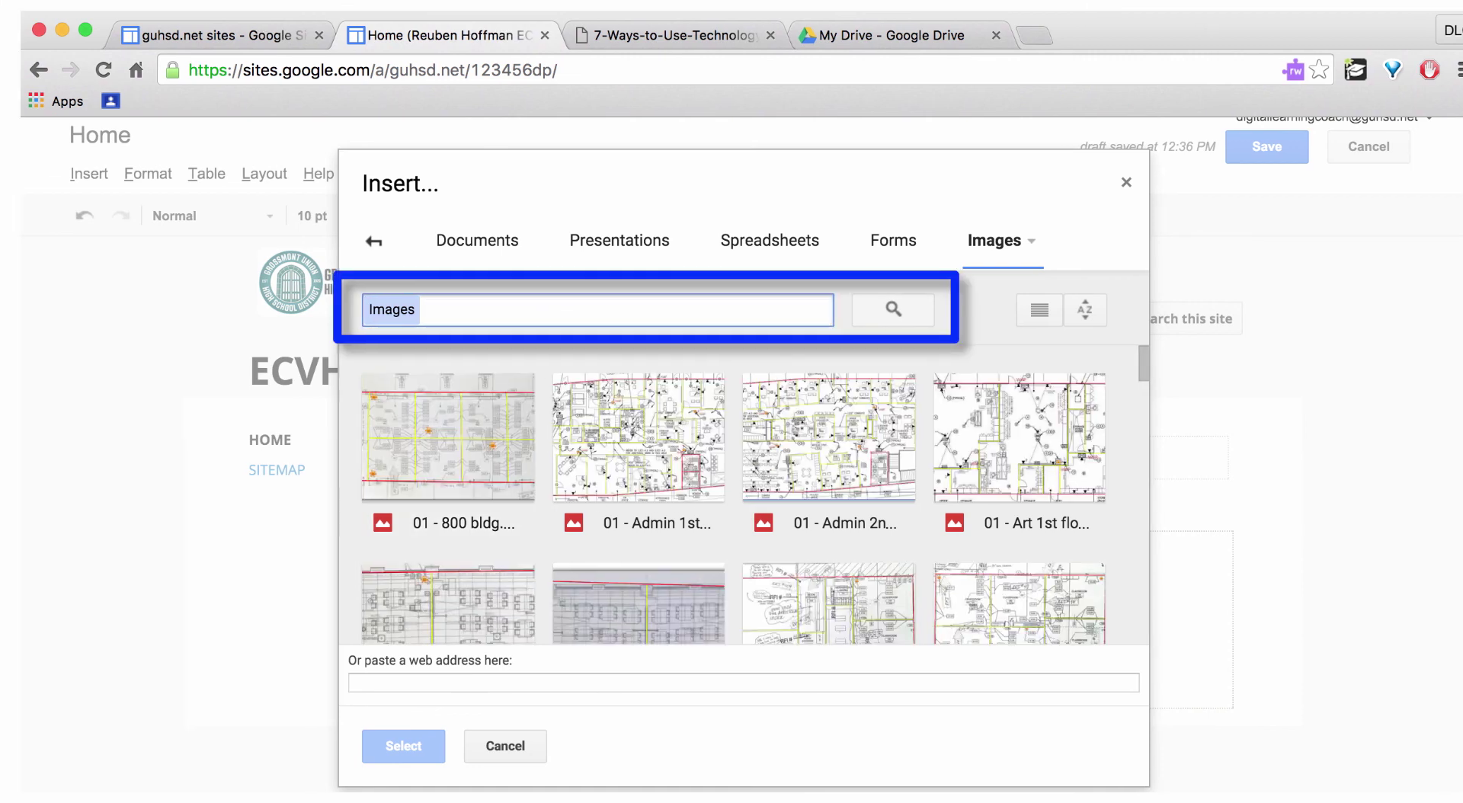
text(7)
click(899, 311)
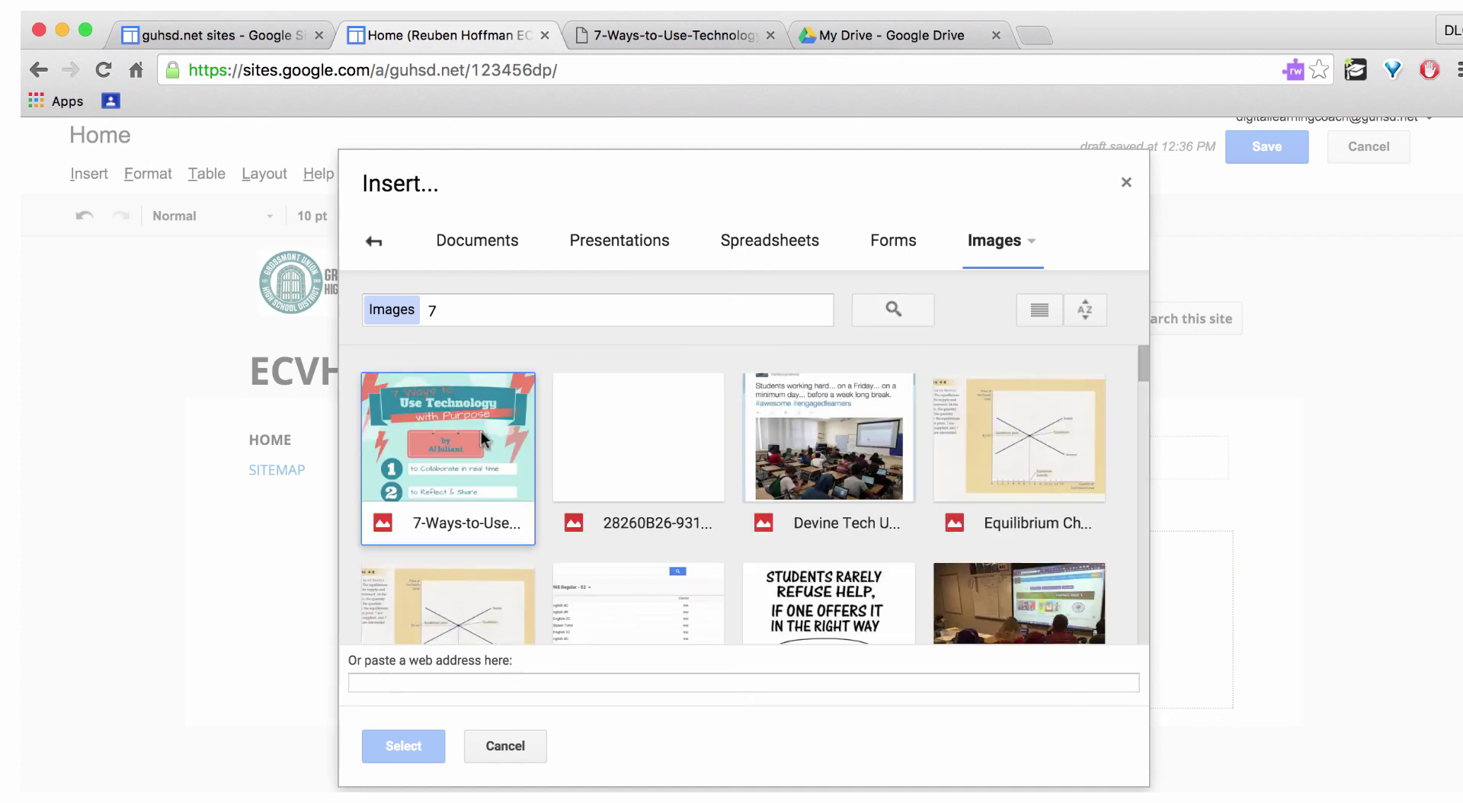
double_click(453, 434)
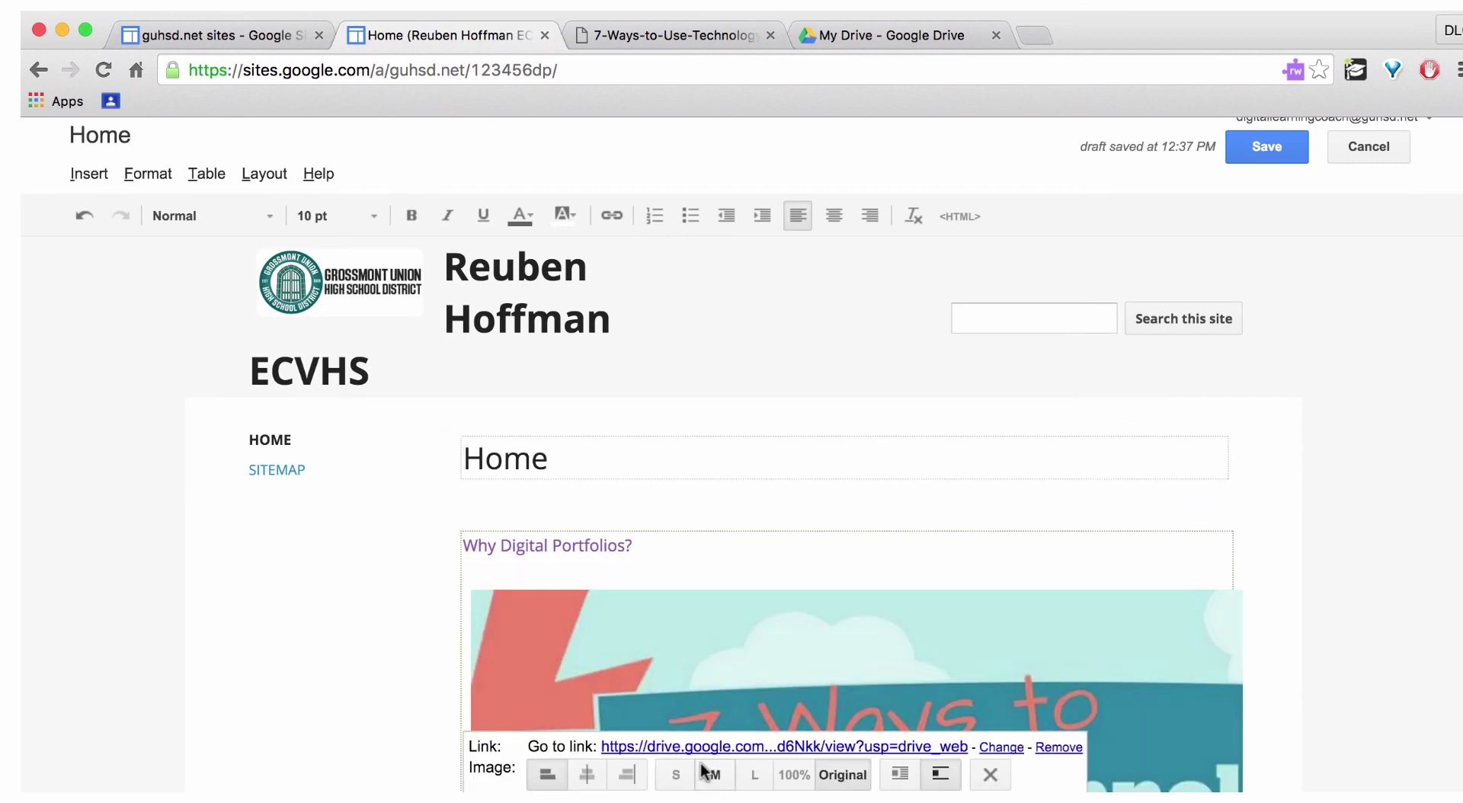
Set the infographic to small (S) size and save the Home page.
click(676, 775)
scroll(749, 629, down, 2)
click(753, 530)
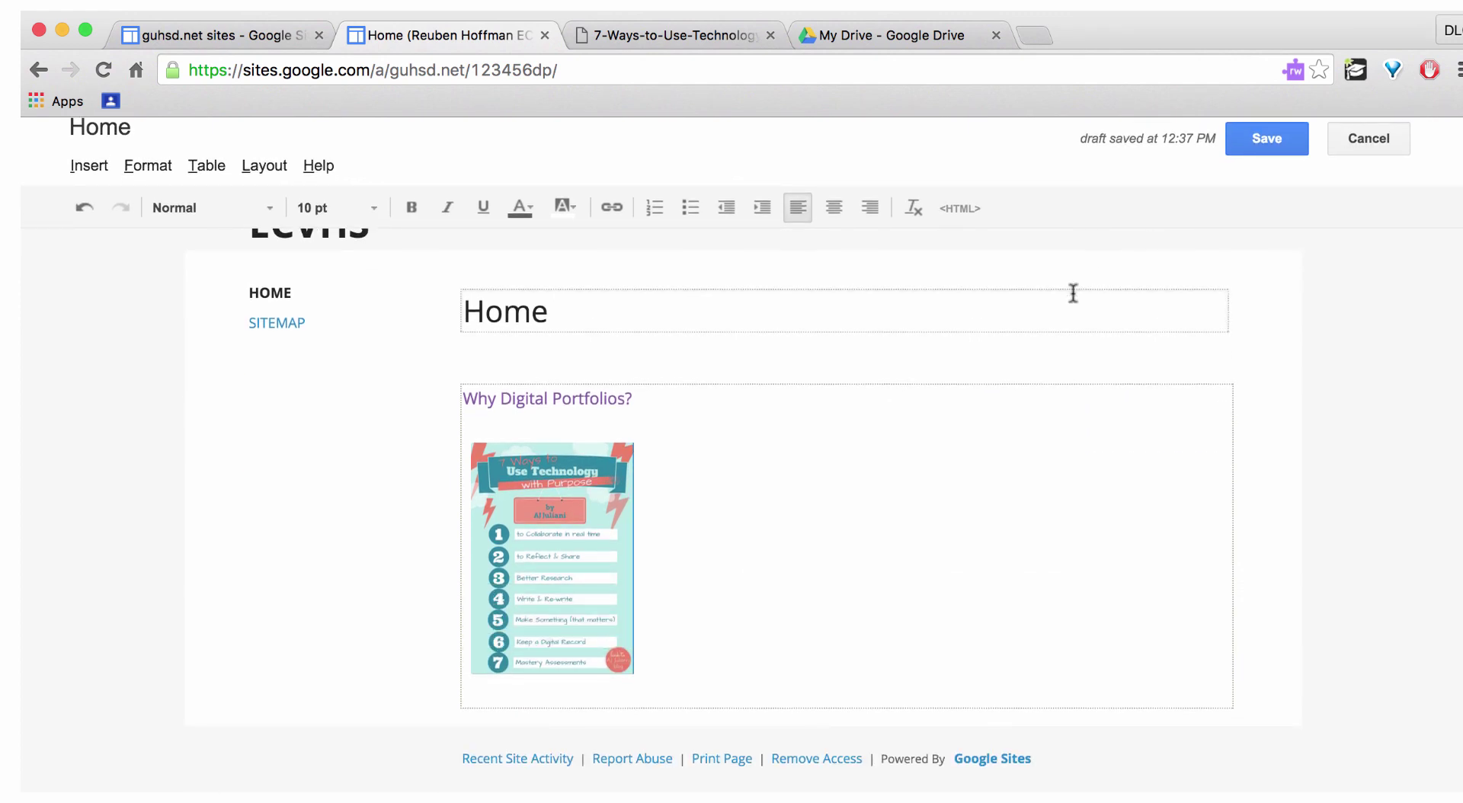
click(1248, 136)
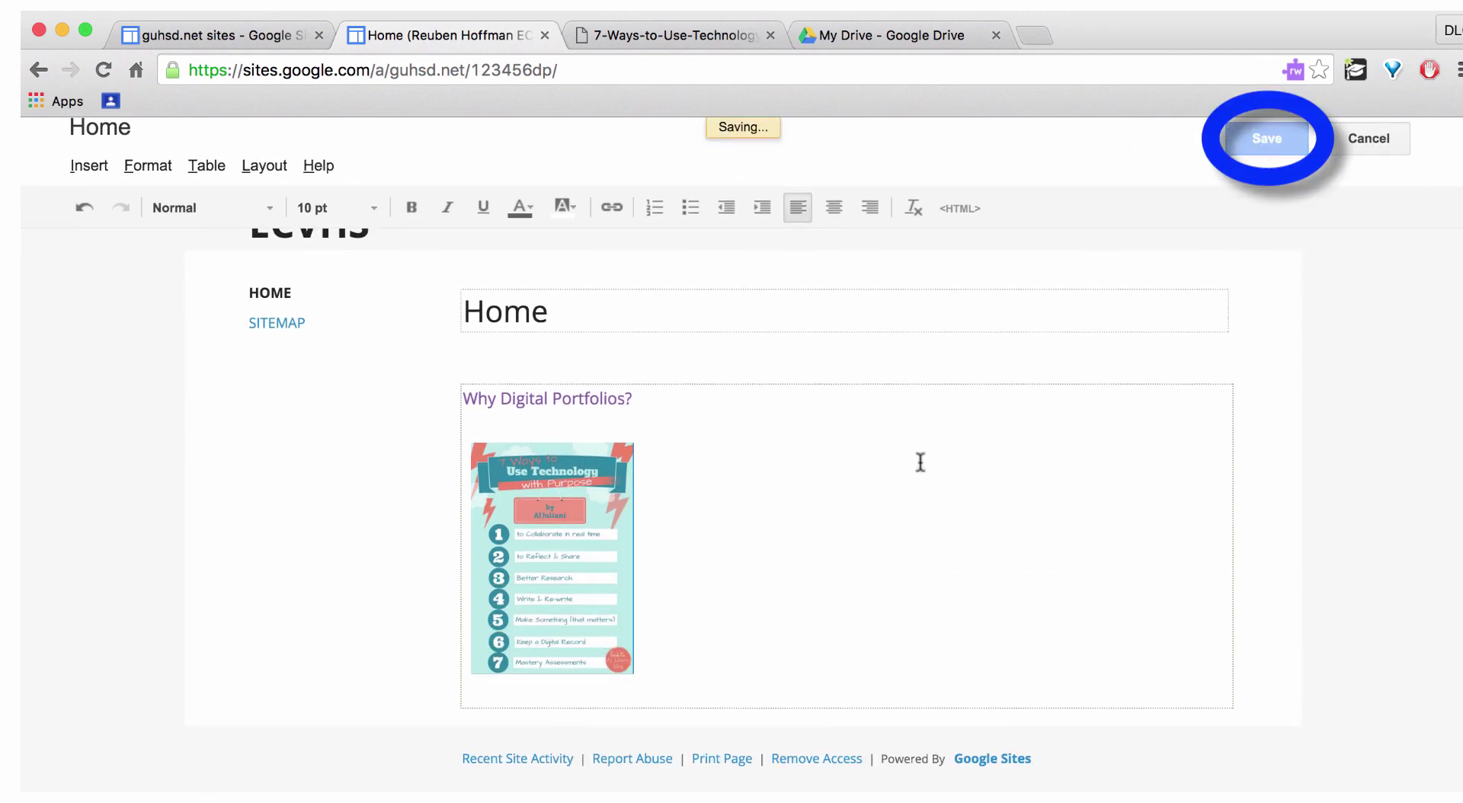